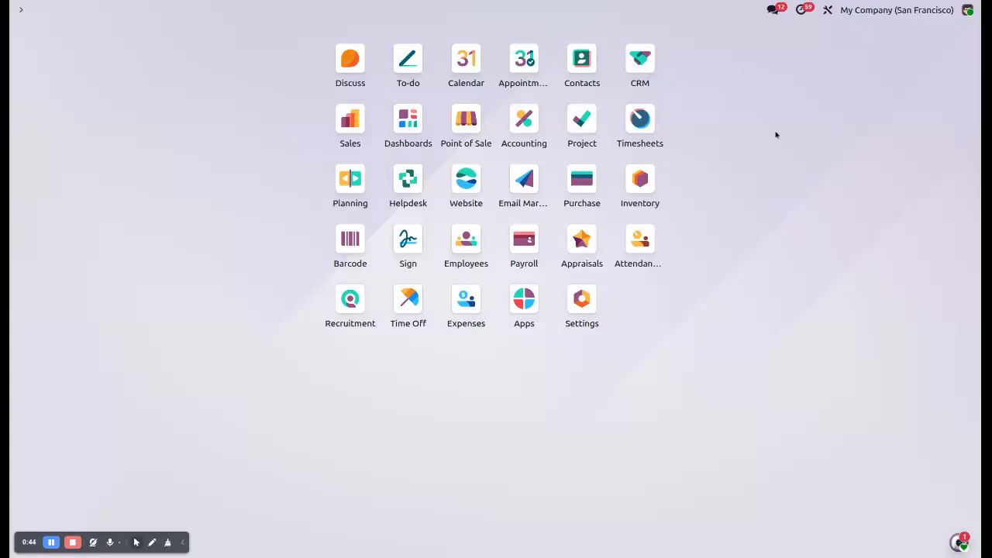
- Open the product list in Sales, search it for timesheet and open Timesheet Product (Hour)
left_click(349, 120)
left_click(178, 10)
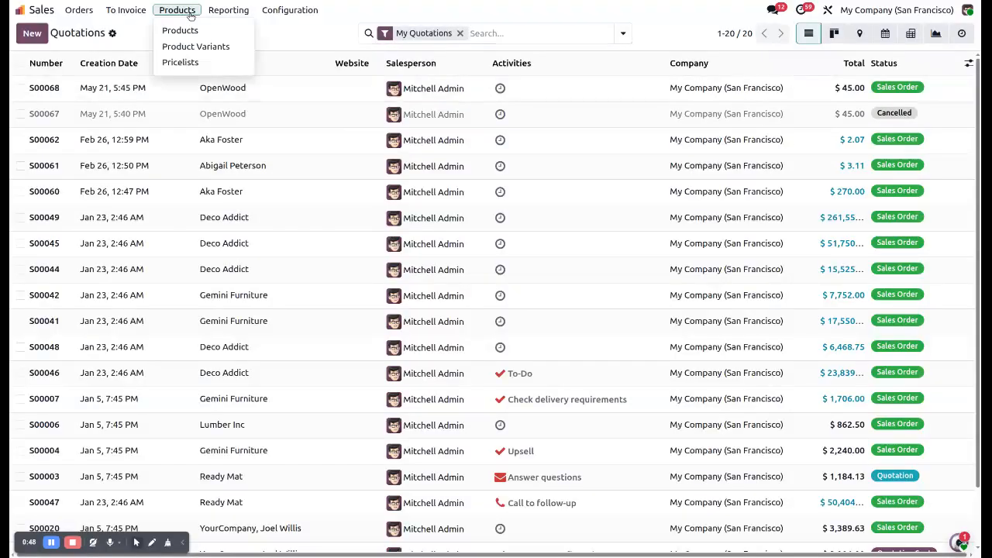
left_click(191, 32)
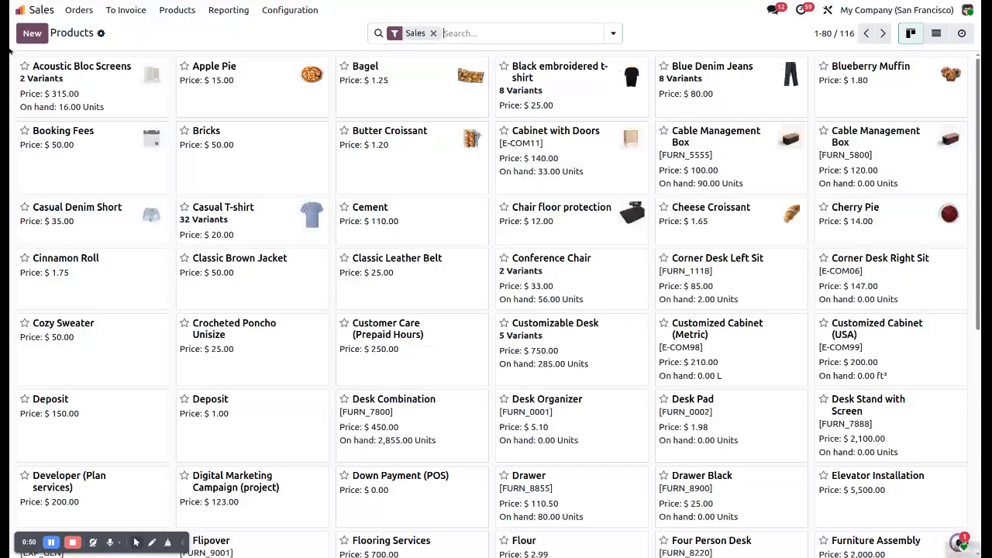
left_click(544, 35)
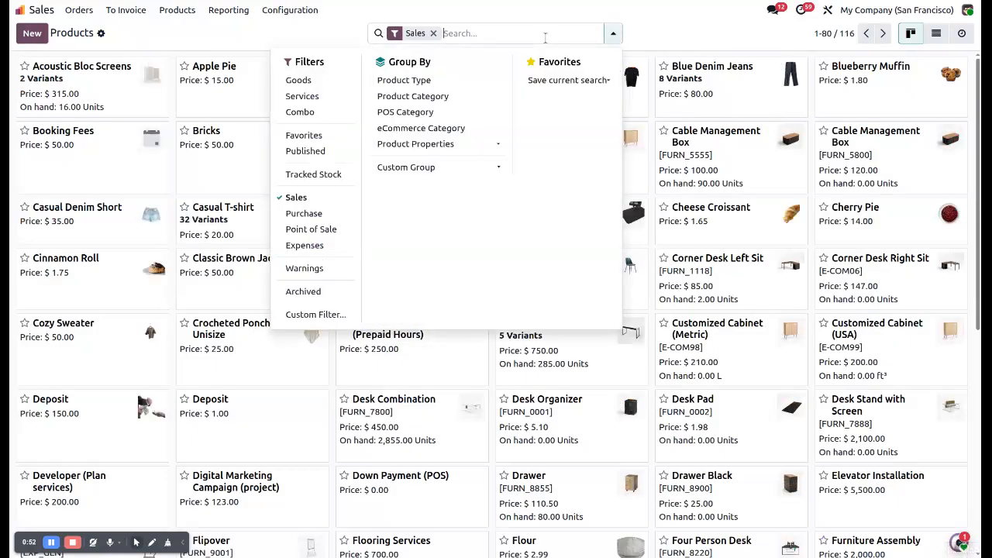
type("tim")
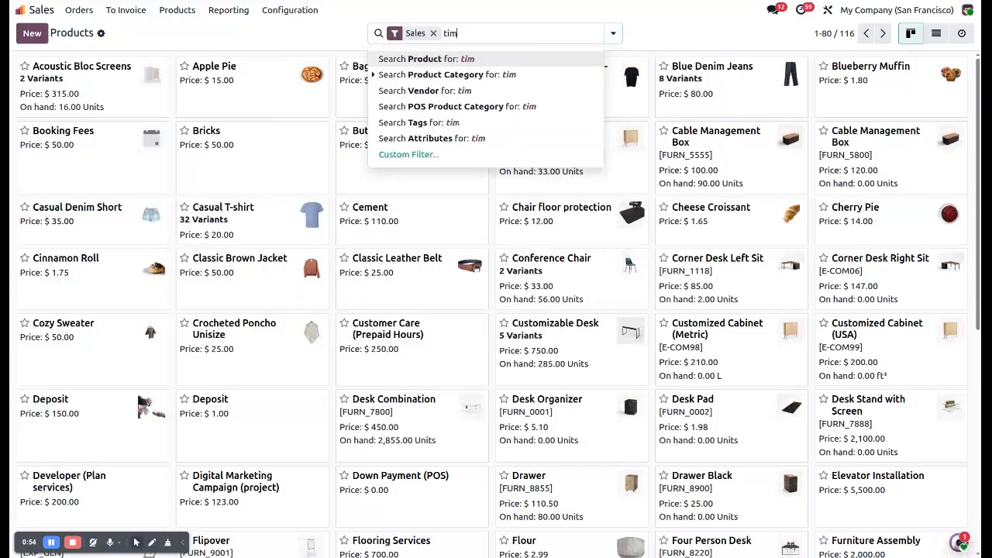
type("esheet")
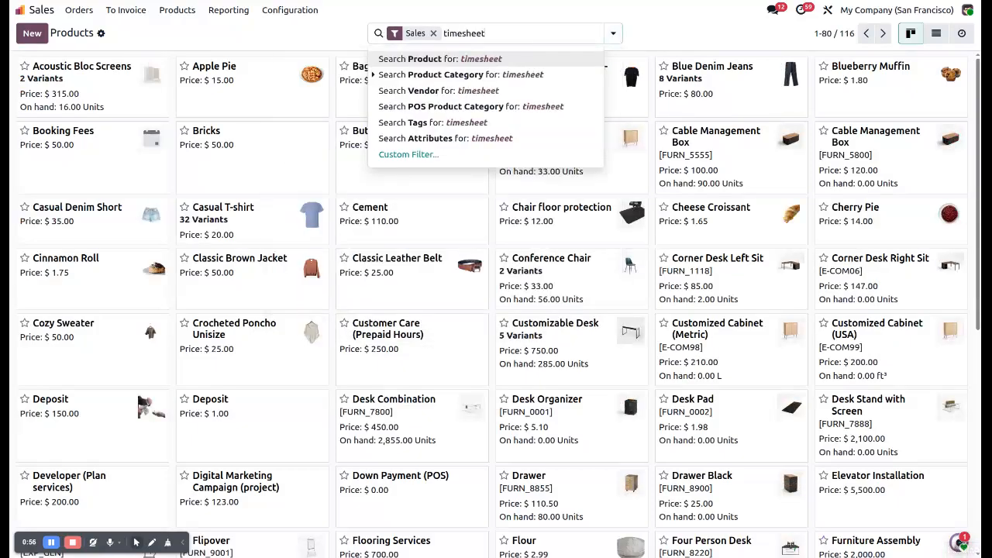
key("Return")
left_click(749, 98)
- Review the Create on Order options and the sales price unit of Timesheet Product (Hour)
left_click(272, 101)
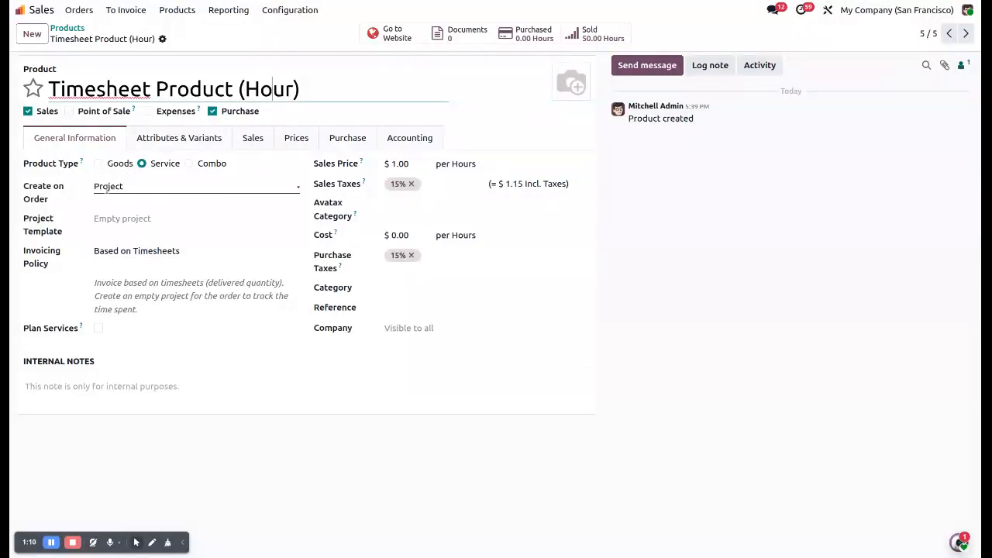
left_click(145, 184)
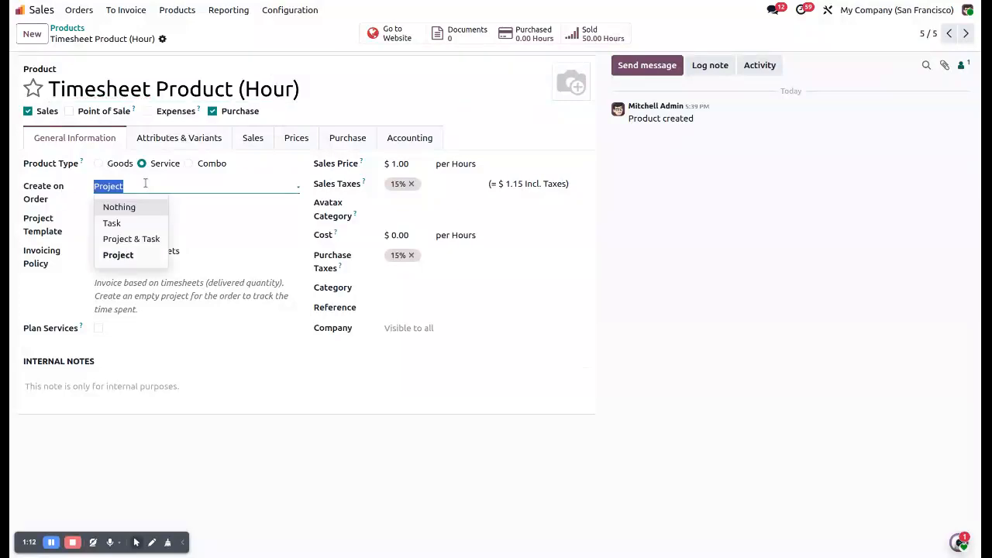
left_click(645, 221)
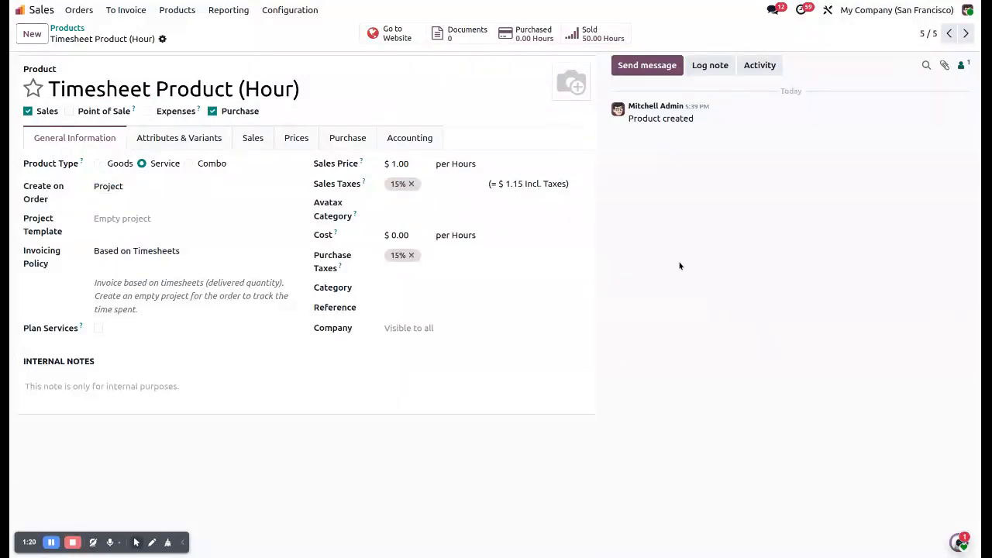
left_click(503, 162)
left_click(686, 186)
- View Timesheet Product (Day), inspect the definition of its Days unit and return to the product
left_click(948, 33)
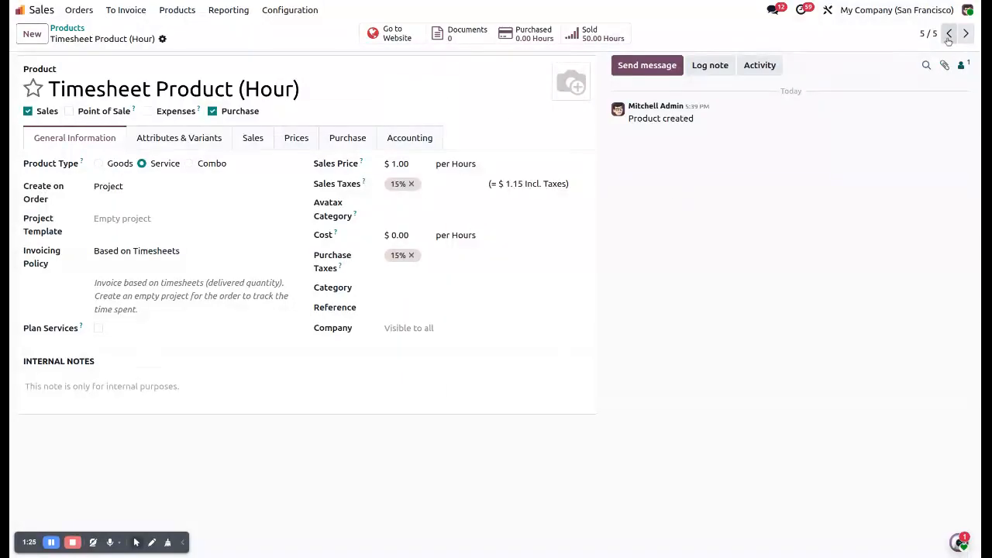
left_click(462, 163)
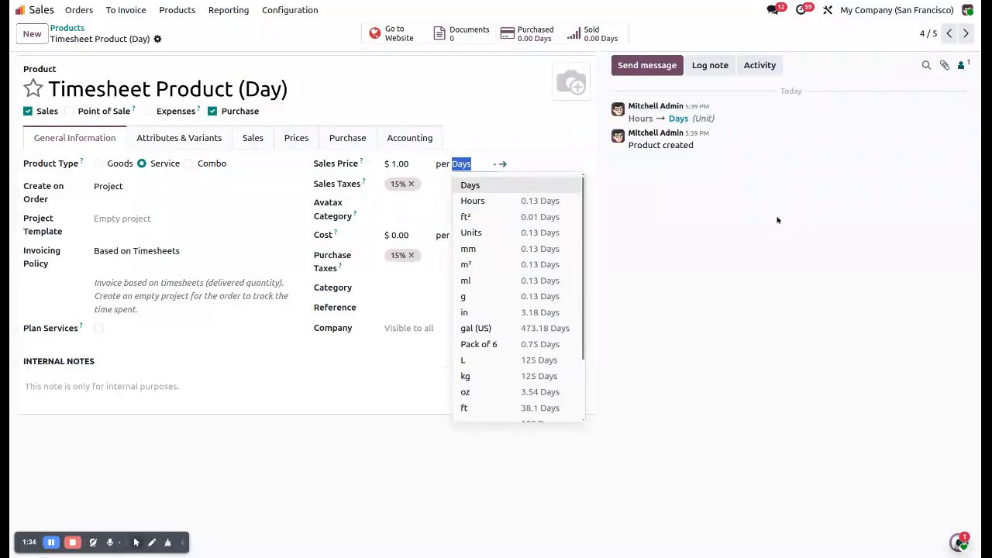
left_click(503, 164)
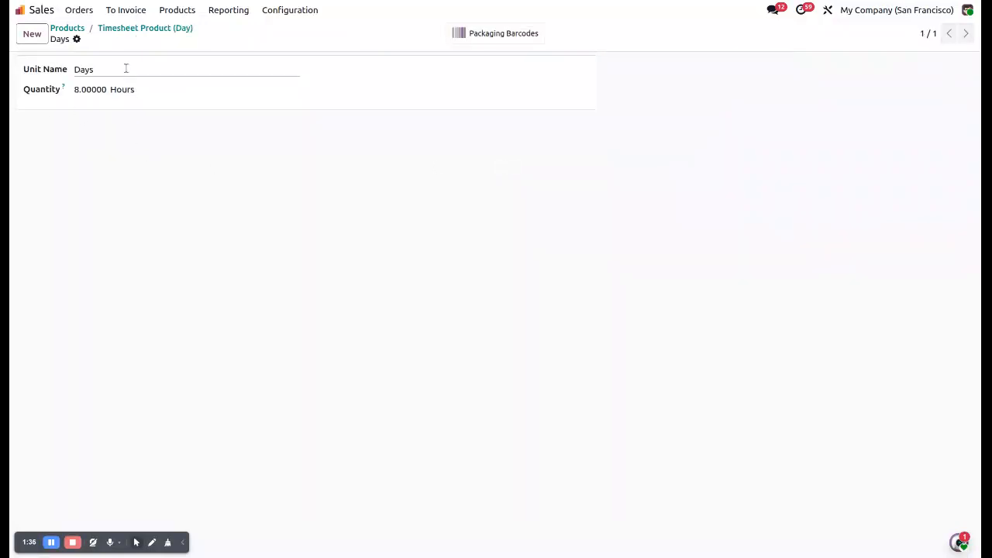
left_click(137, 29)
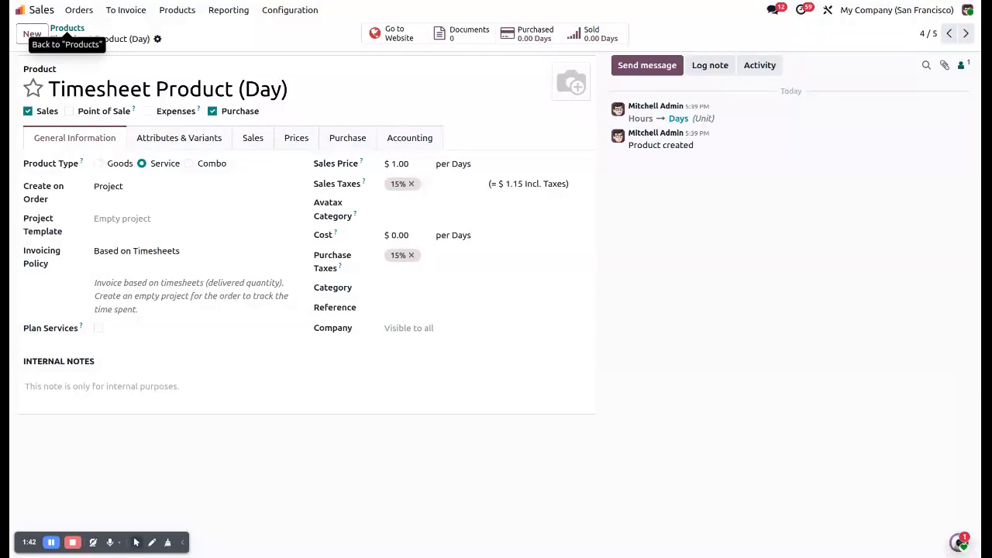
- Copy the base name Timesheet Product and create a new quotation for the customer OpenWood
left_click_drag(229, 88, 62, 87)
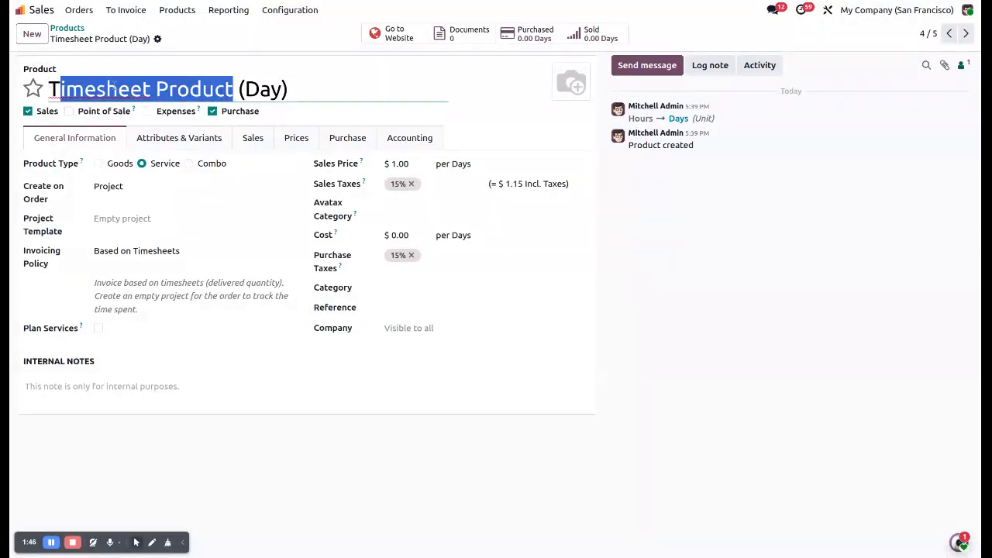
left_click(78, 10)
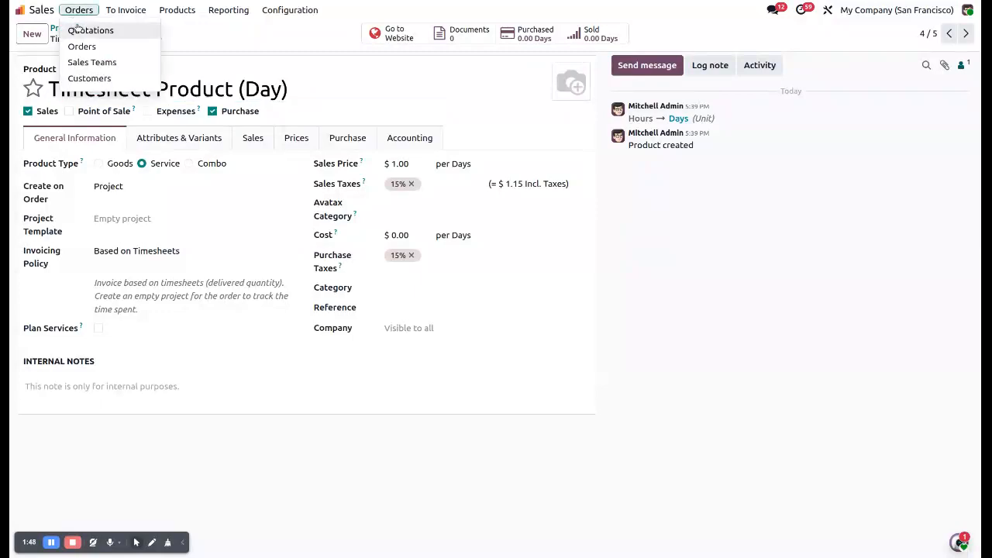
left_click(85, 30)
left_click(32, 33)
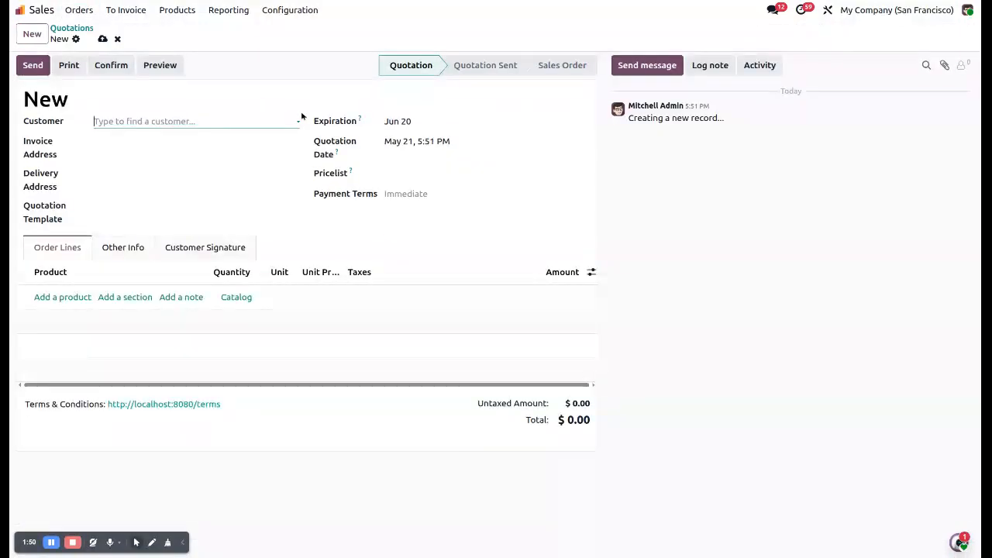
left_click(207, 124)
left_click(146, 176)
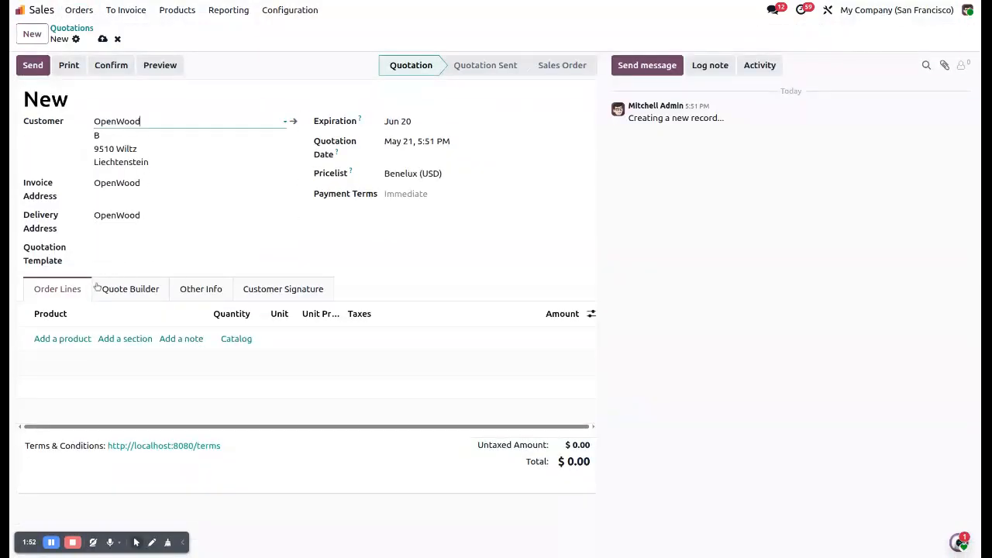
- Add Timesheet Product (Hour) to the quotation's order lines with a quantity of 50
left_click(68, 340)
type("Timesheet Product")
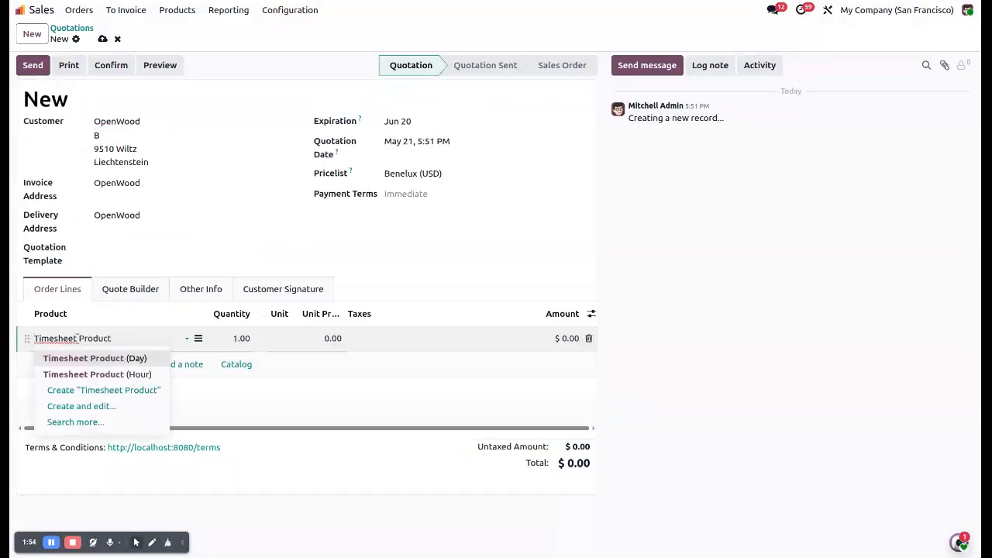
left_click(110, 374)
left_click(231, 341)
type("50")
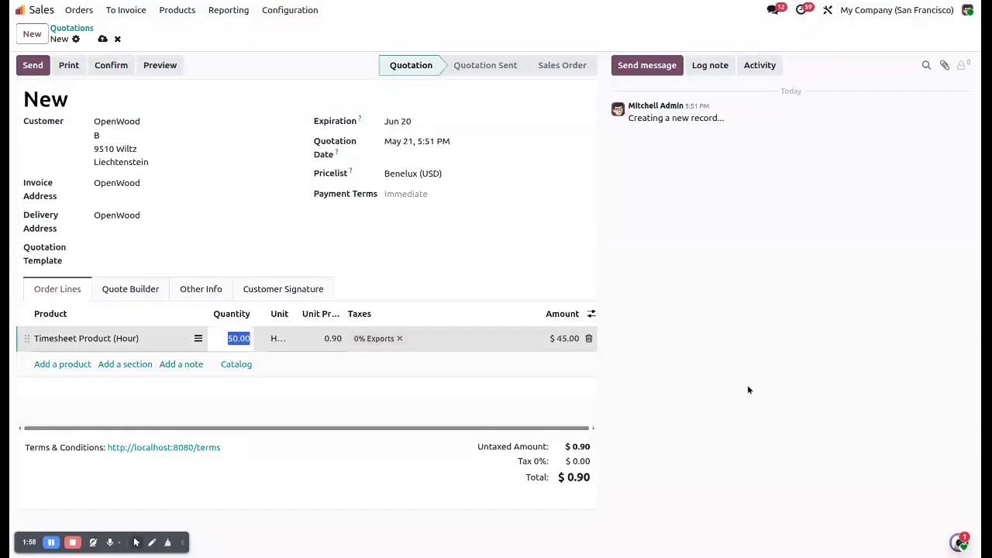
- Save the OpenWood quotation and confirm it as a sales order
left_click(748, 385)
left_click(102, 39)
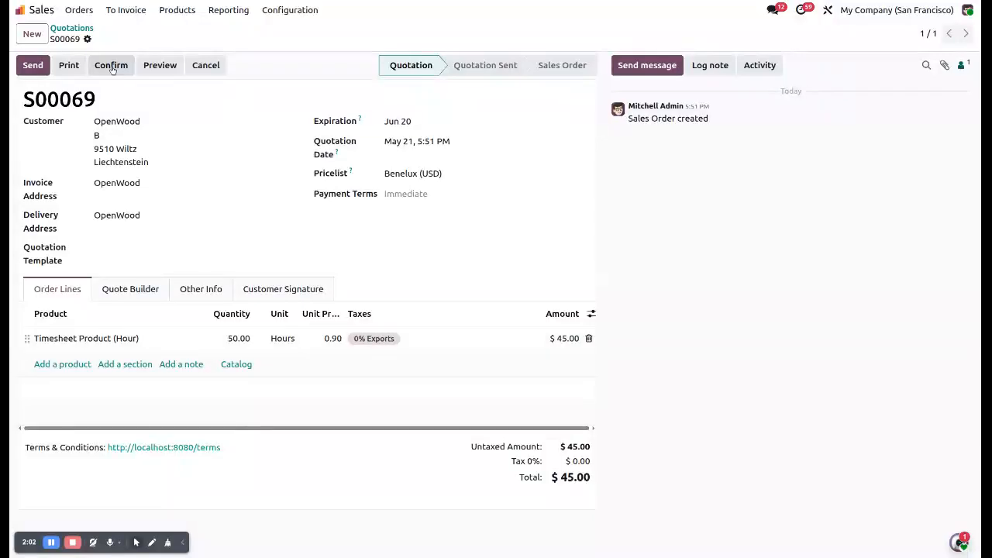
left_click(112, 67)
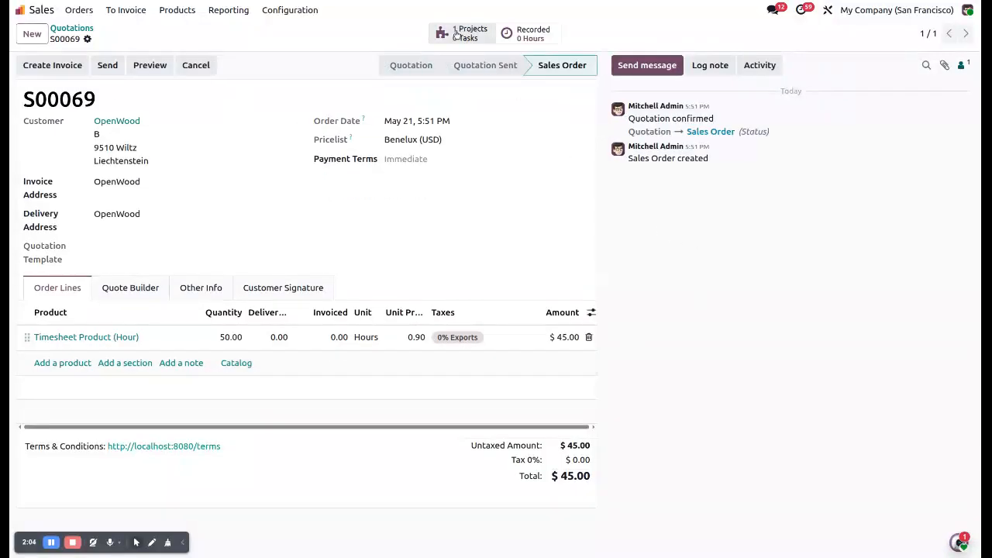
- Open the project linked to the sales order and examine its sales order item, billable and timesheet settings
left_click(200, 289)
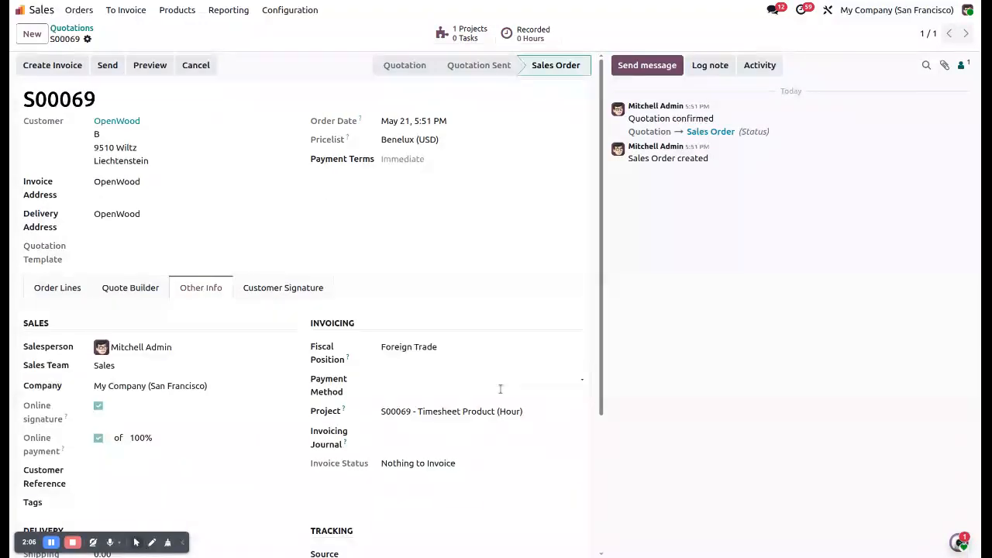
left_click(578, 415)
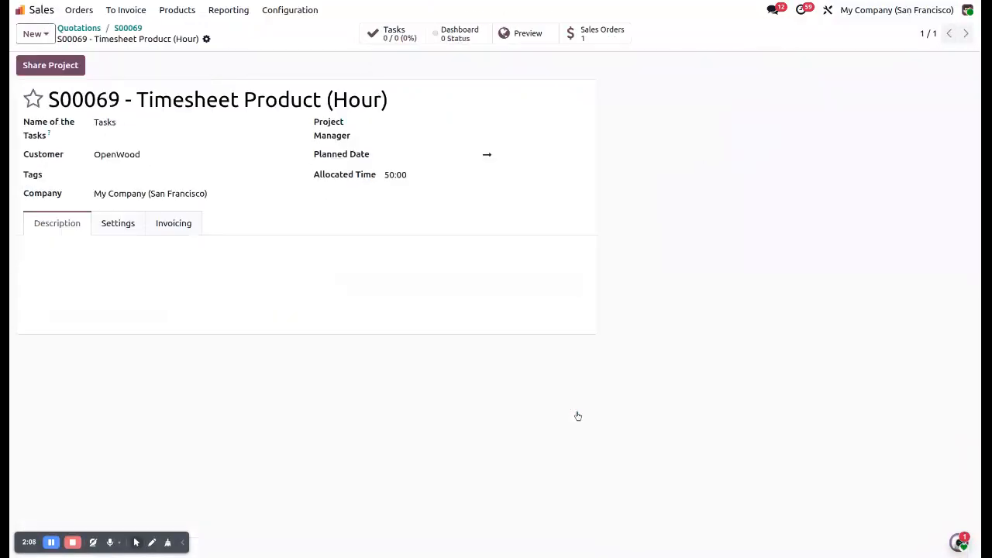
left_click(122, 226)
scroll(481, 411, "down", 2)
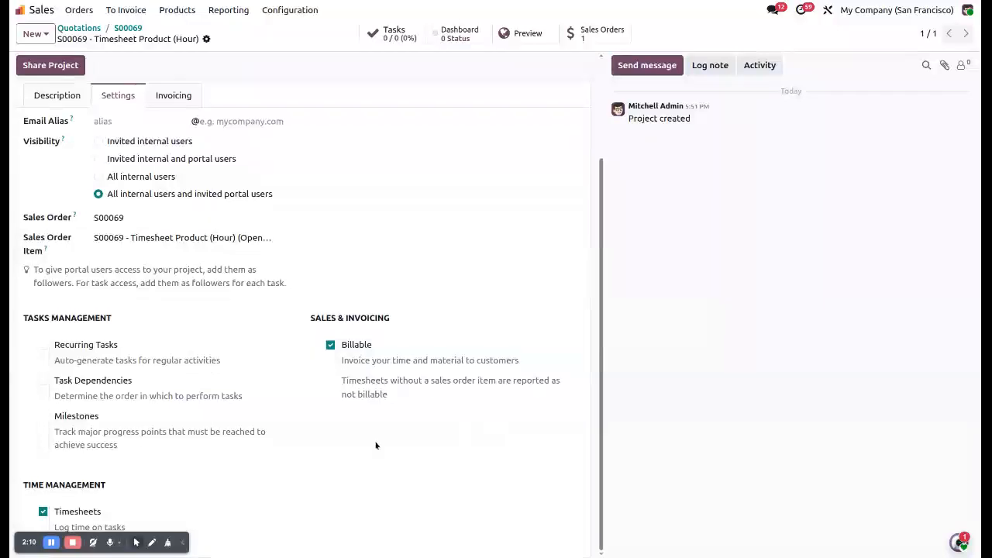
scroll(341, 407, "up", 1)
scroll(310, 411, "down", 1)
scroll(100, 240, "up", 1)
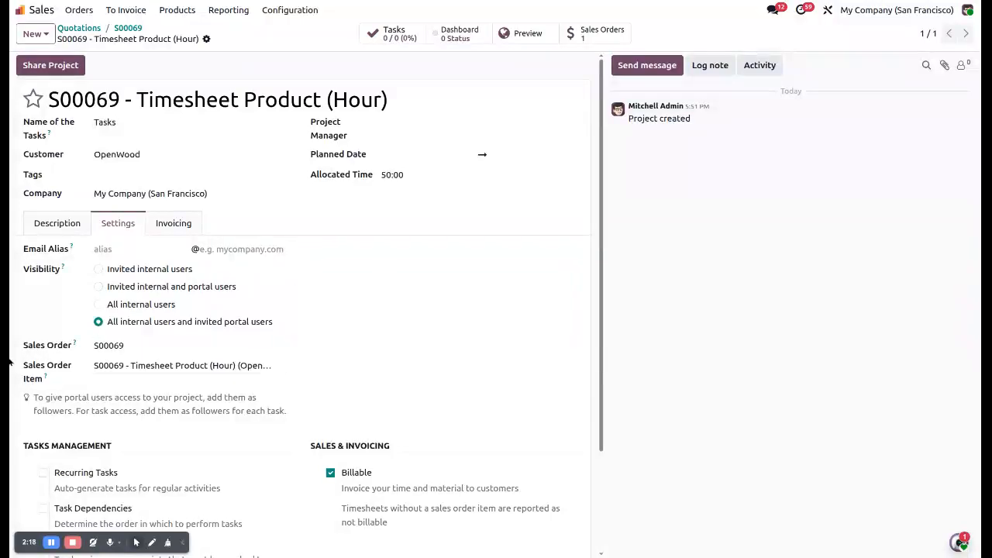
- Return to the sales order and add a task titled TEst Task to the To Do stage of its project tasks
left_click(134, 29)
left_click(465, 33)
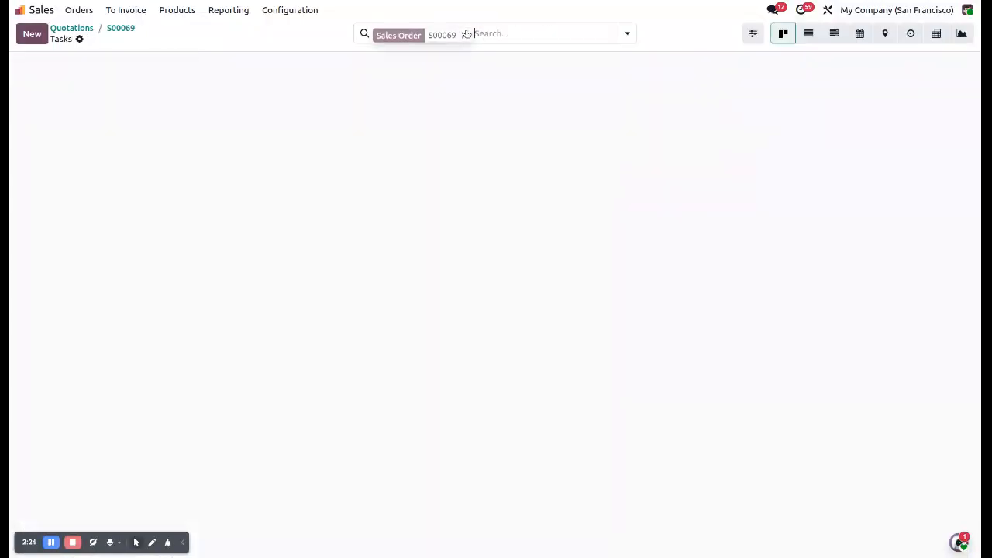
left_click(27, 39)
type("TEst Task")
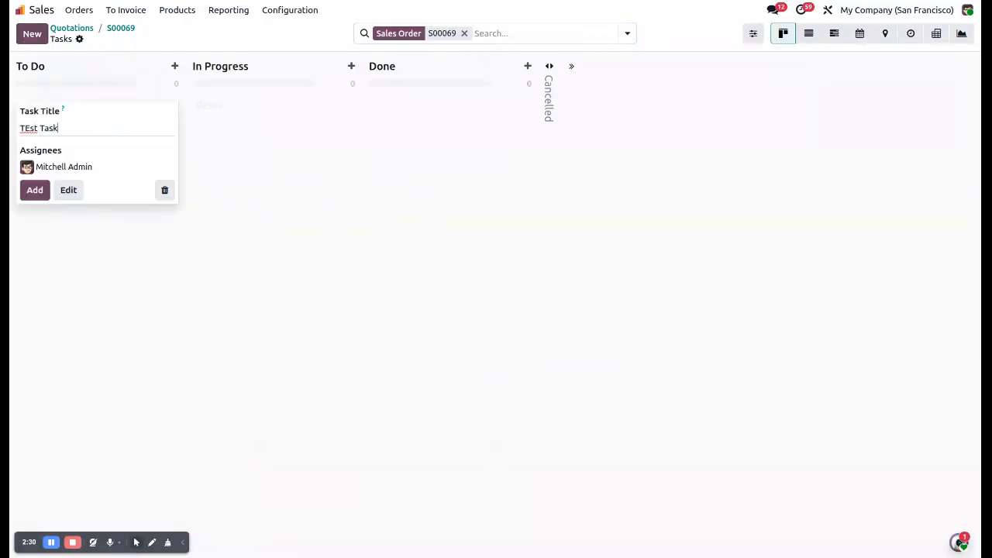
left_click(35, 190)
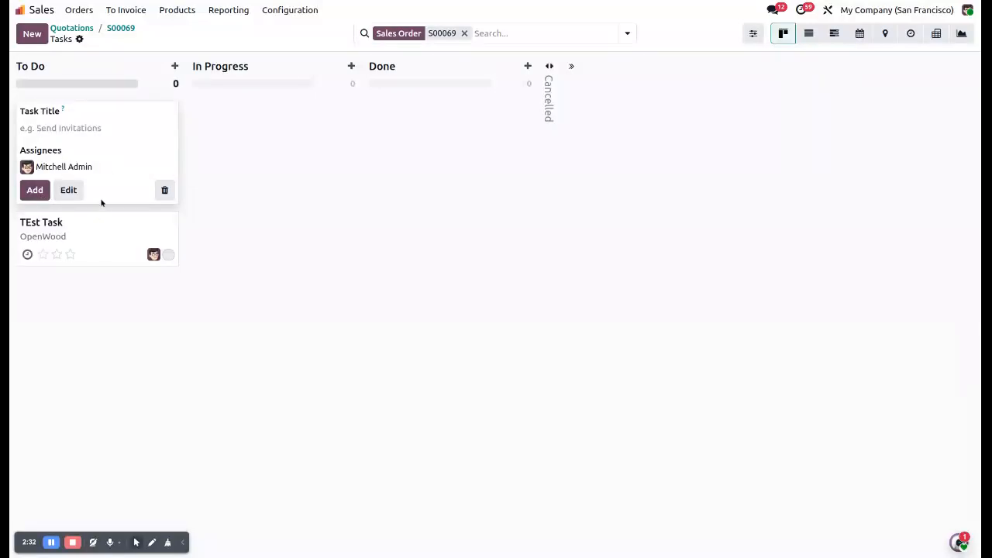
- Add the test employee as a second assignee of TEst Task, save it and check its followers
left_click(91, 237)
left_click(85, 116)
left_click(166, 148)
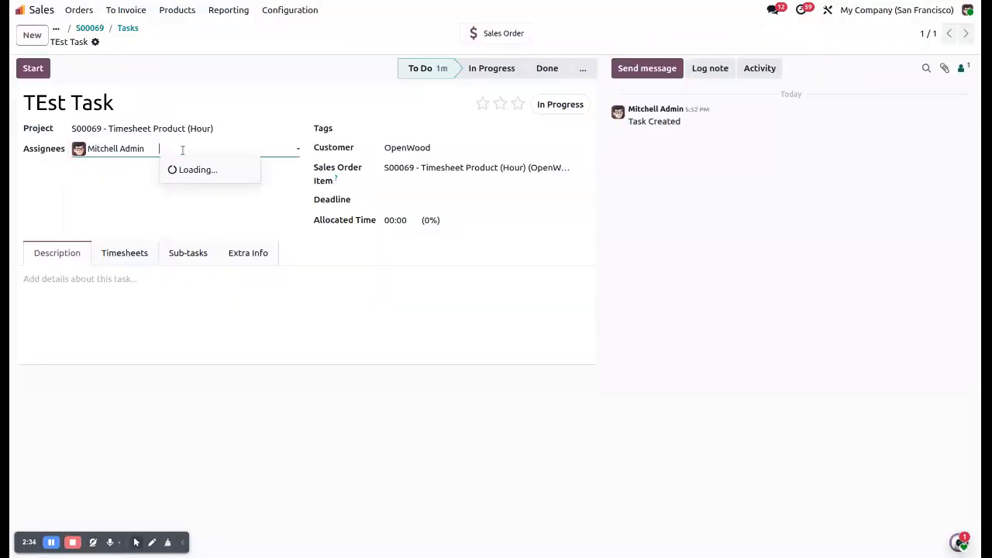
left_click(205, 190)
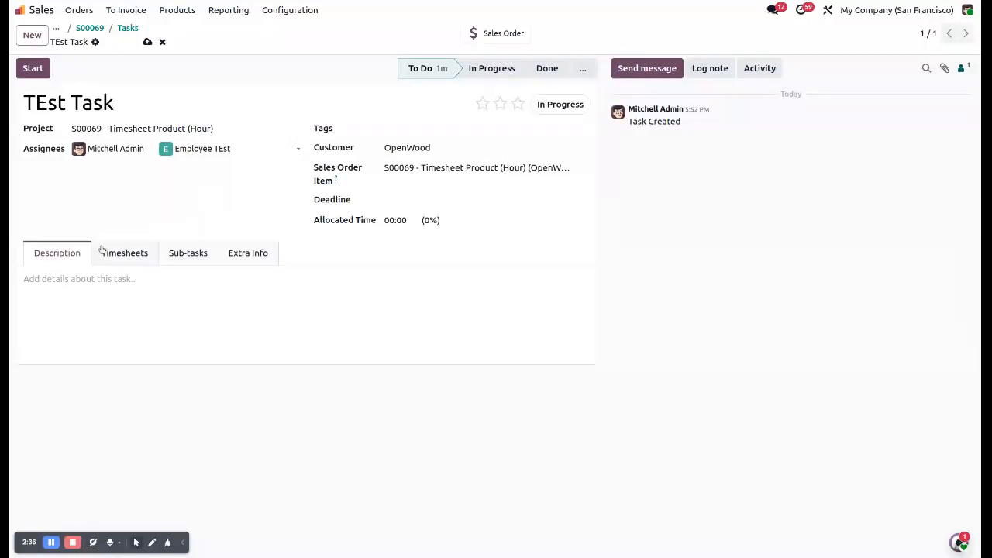
left_click(147, 42)
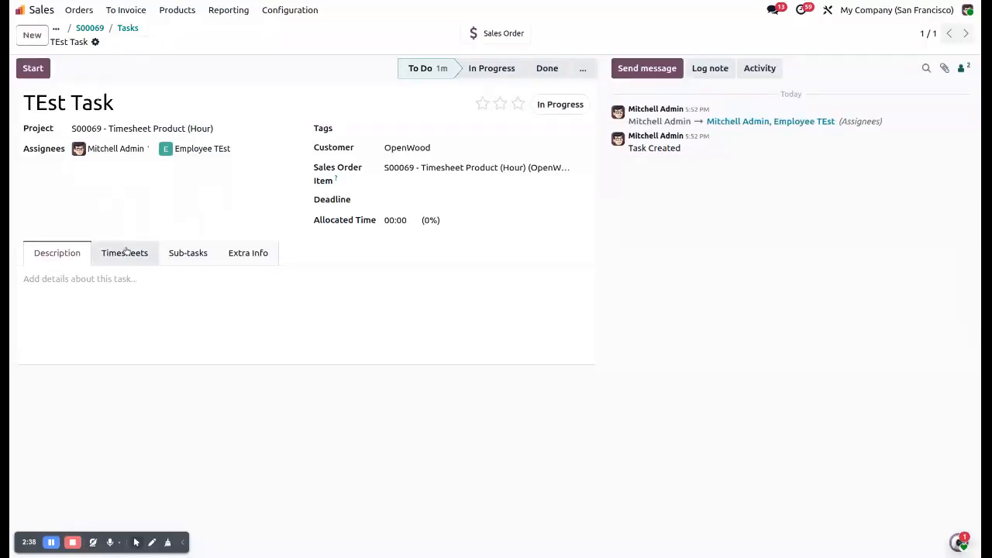
left_click(962, 68)
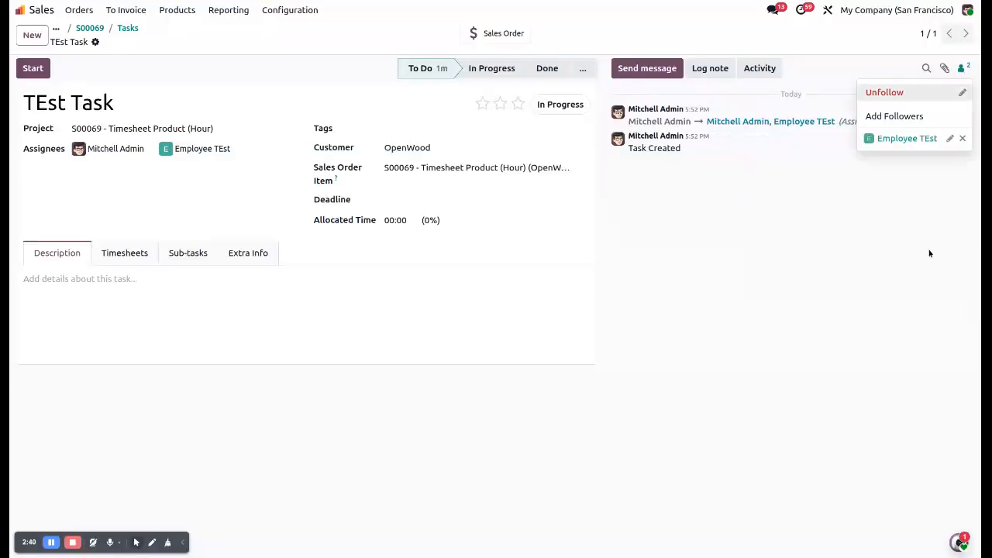
- Log an 8-hour timesheet line on TEst Task for the test employee, described as Setup Client Account, and save the task
left_click(104, 253)
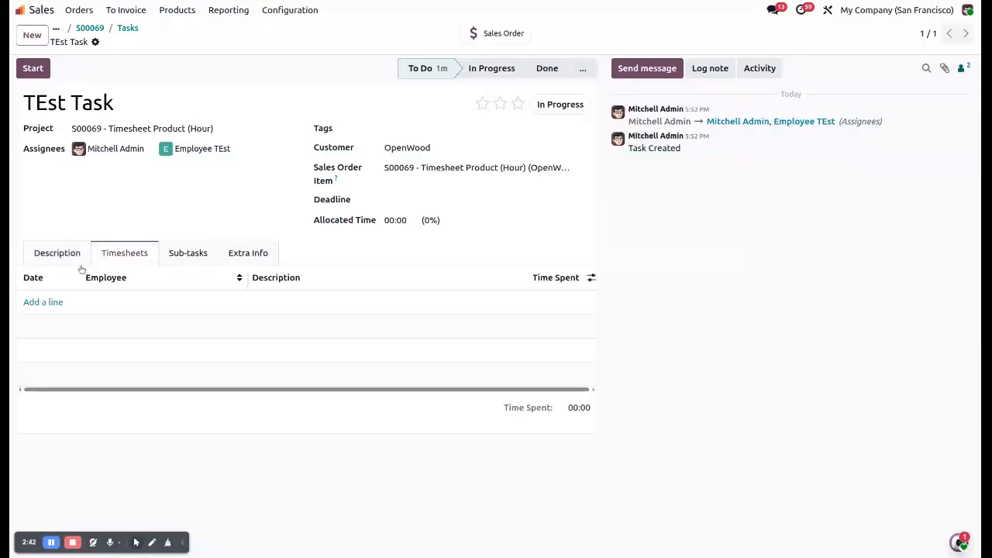
left_click(45, 303)
left_click(132, 304)
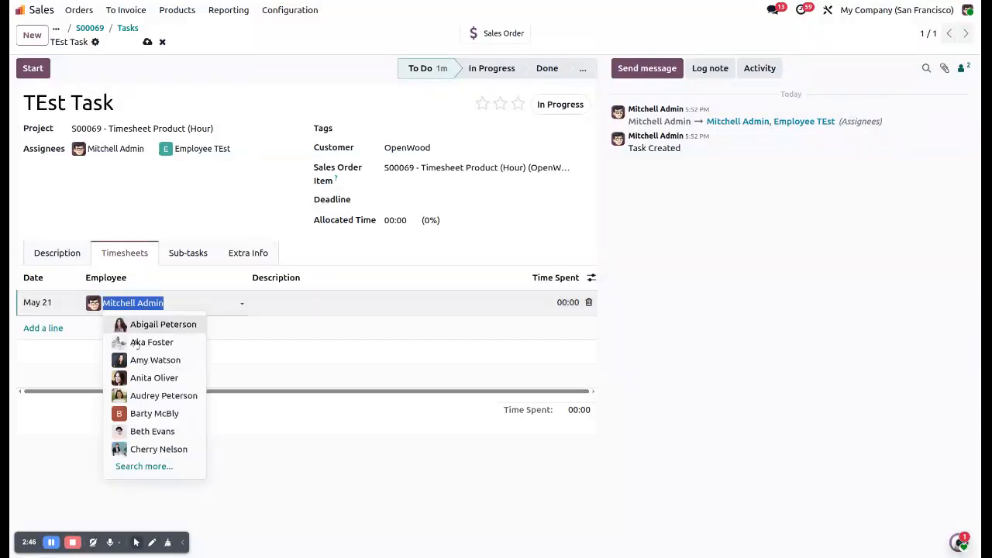
type("test")
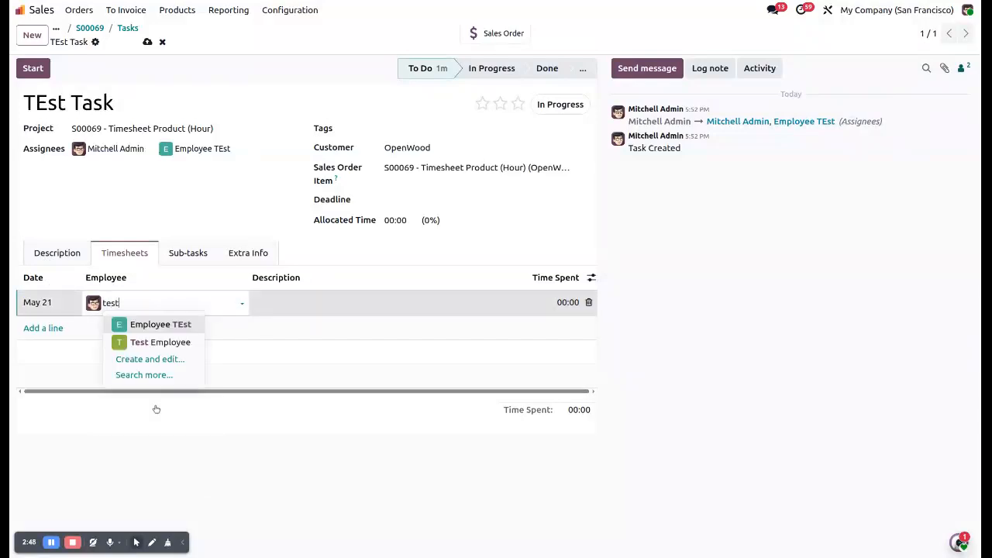
left_click(159, 325)
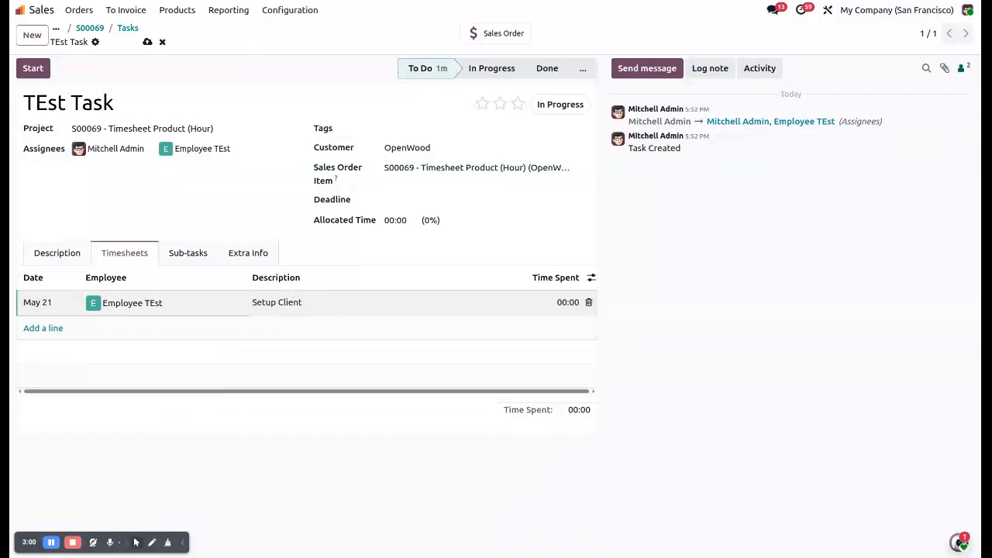
type("ount")
left_click(567, 303)
type("8")
left_click(37, 303)
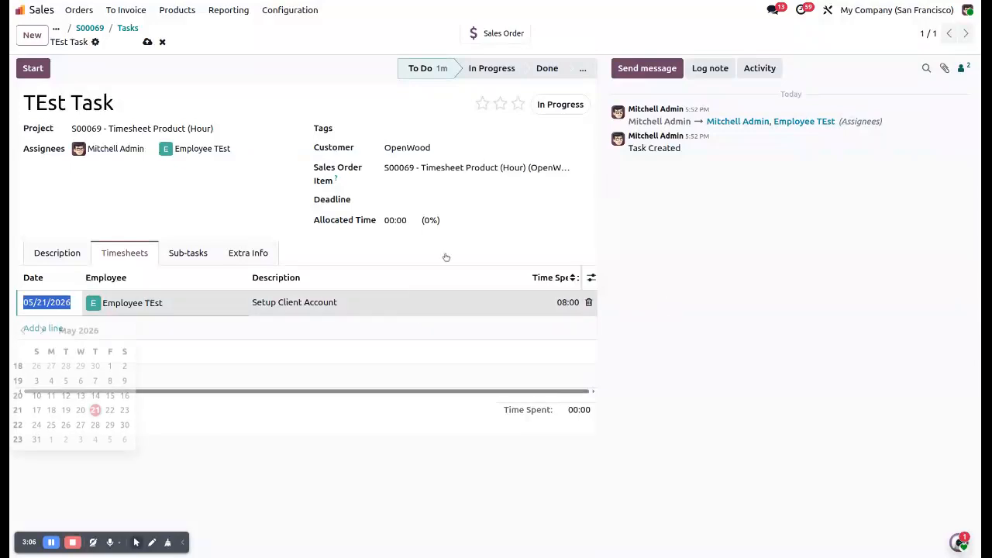
left_click(147, 42)
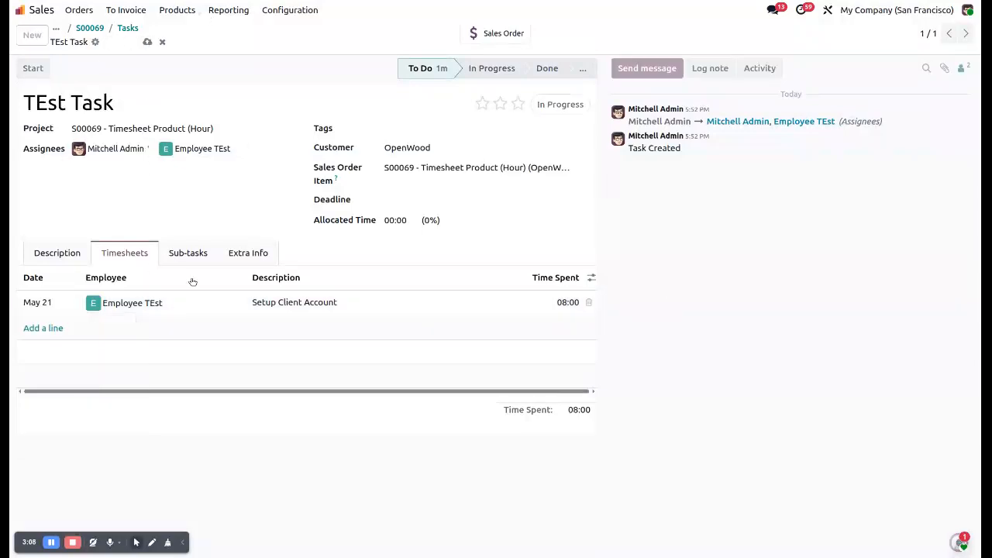
- Return to the sales order and check the delivered quantity on its order line and its recorded timesheets
left_click(504, 35)
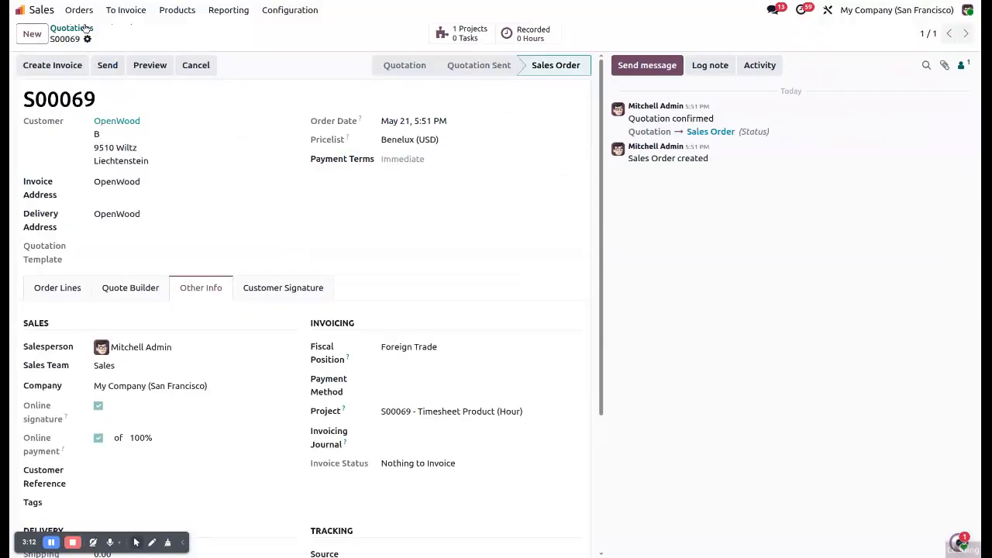
left_click(83, 289)
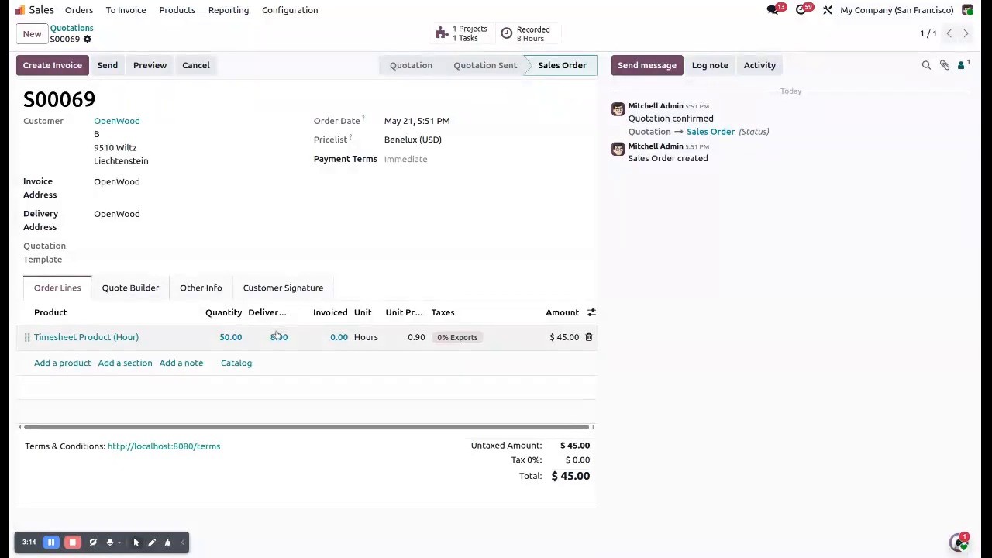
left_click_drag(270, 339, 631, 370)
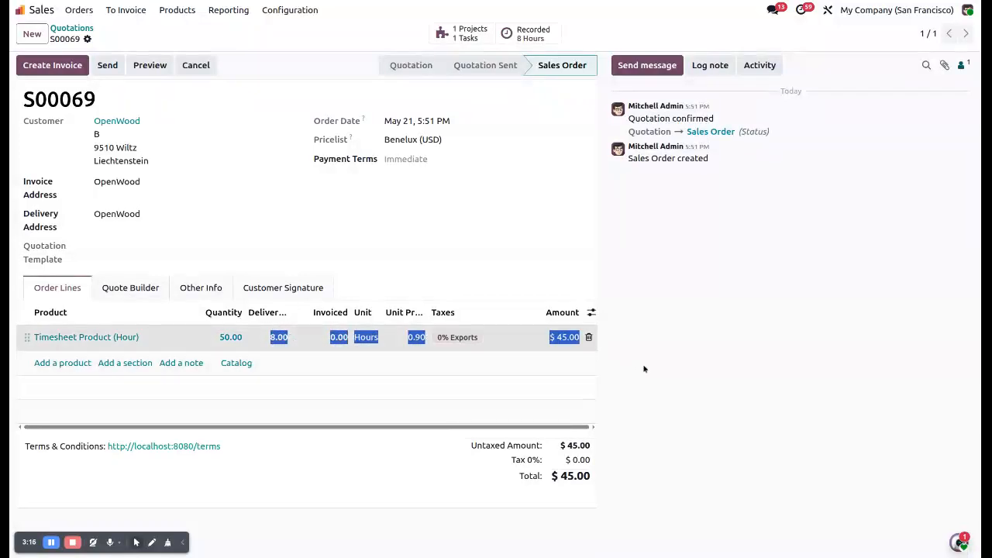
left_click(675, 355)
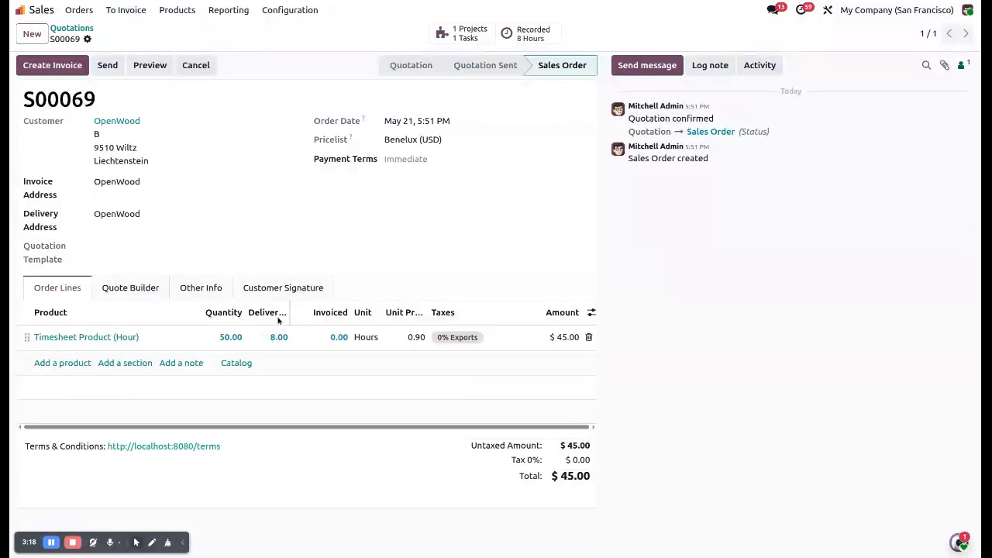
left_click_drag(289, 313, 338, 313)
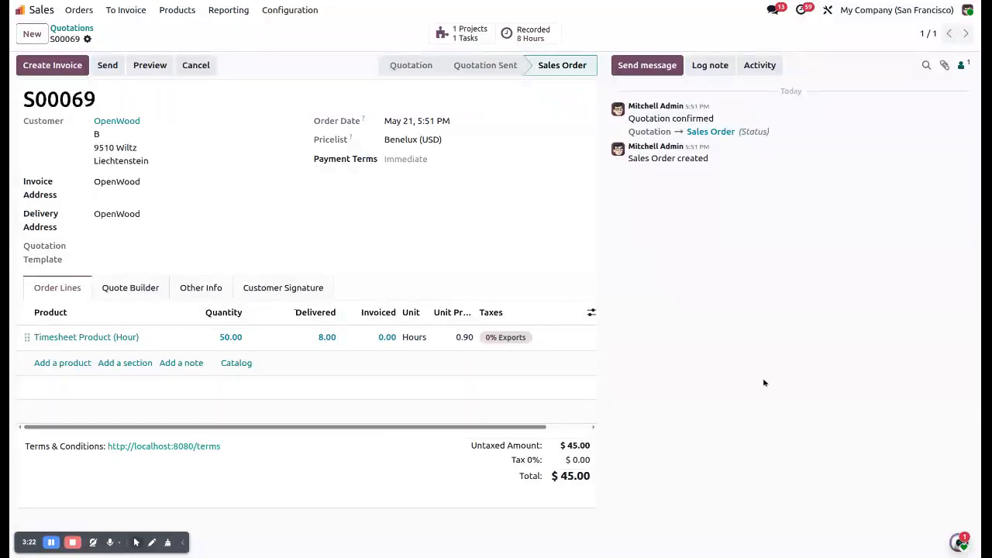
left_click(535, 36)
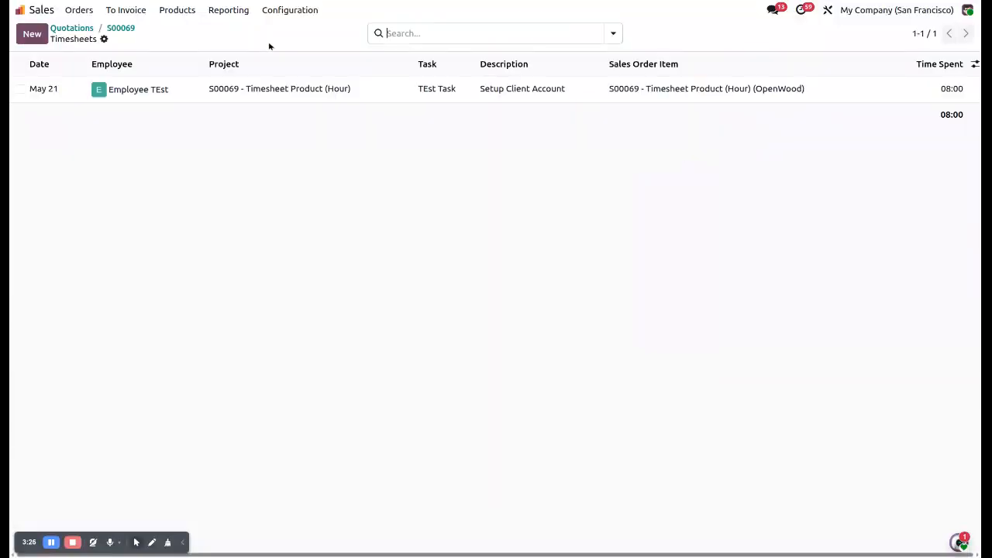
left_click(121, 28)
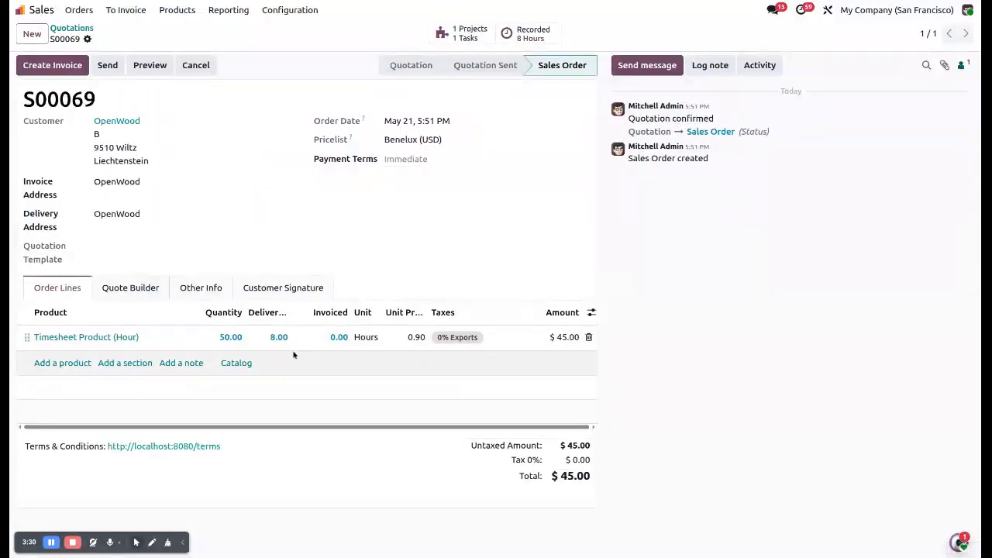
- Reopen TEst Task from the order's project and log a 4-hour timesheet line described as Test for the default employee, then save
left_click(468, 34)
left_click(41, 114)
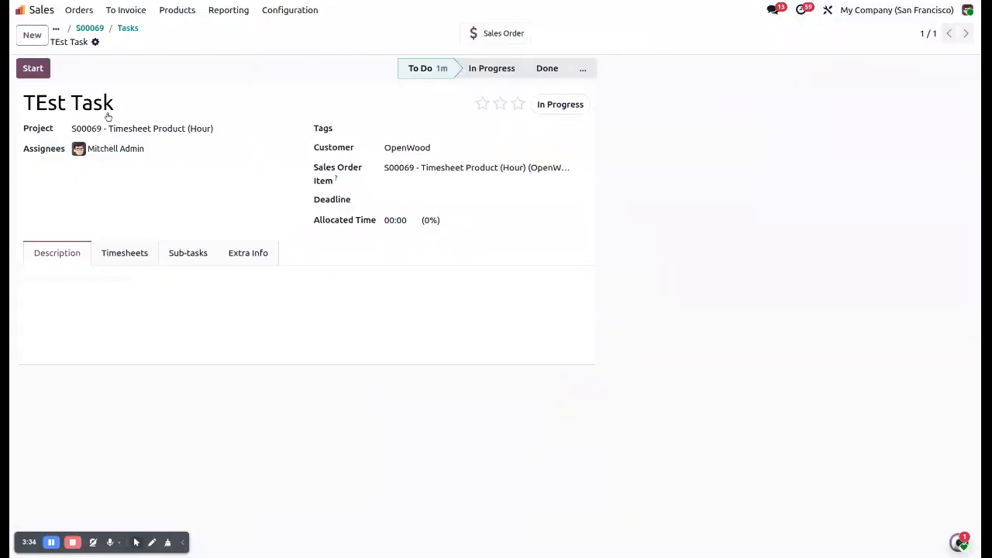
left_click(121, 254)
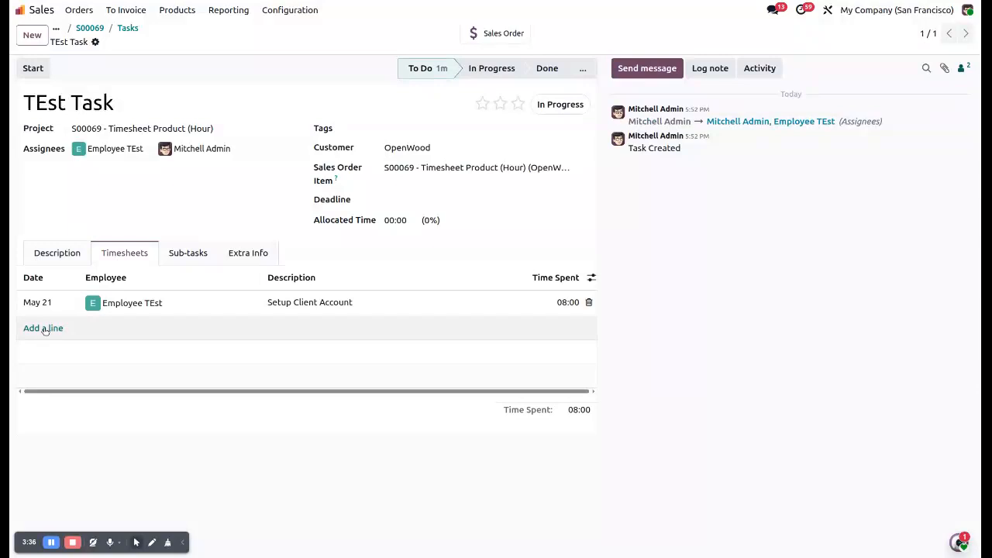
left_click(44, 328)
left_click(183, 303)
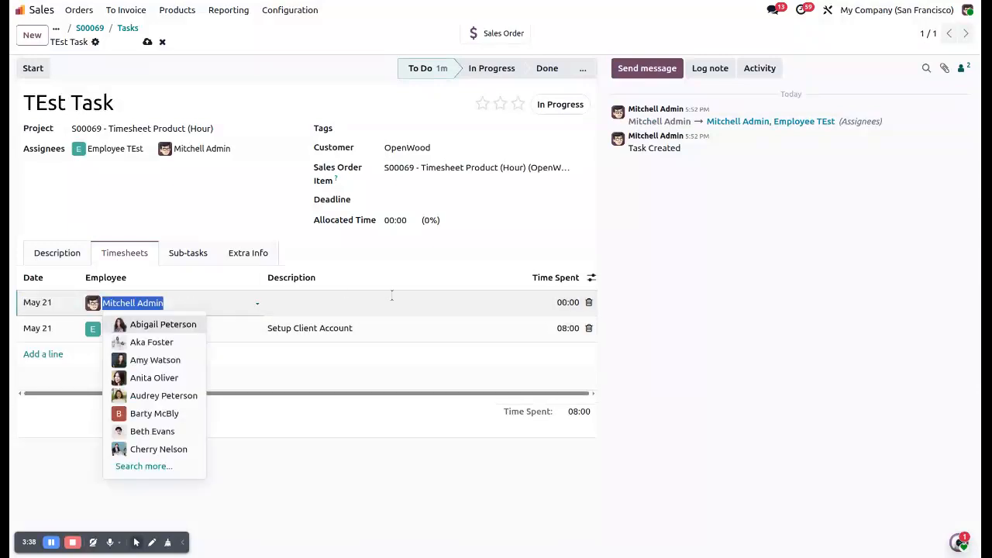
left_click(339, 306)
type("Test")
left_click(558, 301)
left_click(562, 302)
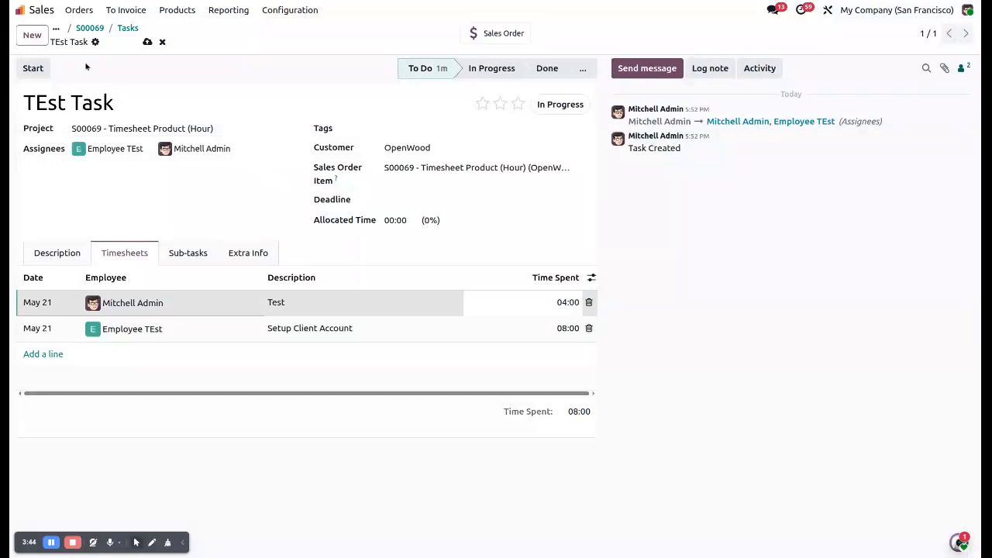
left_click(148, 42)
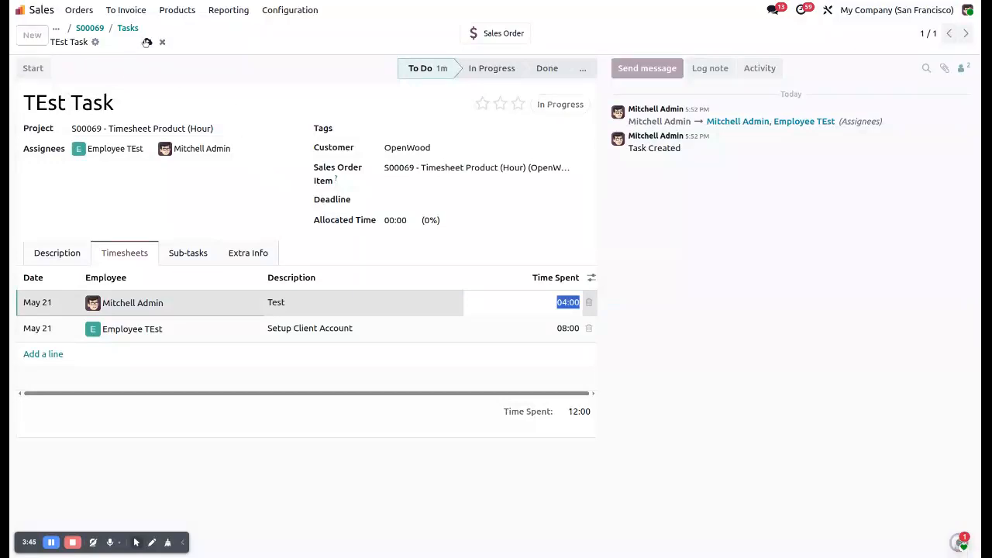
- Return to the sales order, check the delivered hours and create a draft regular invoice for them
left_click(96, 29)
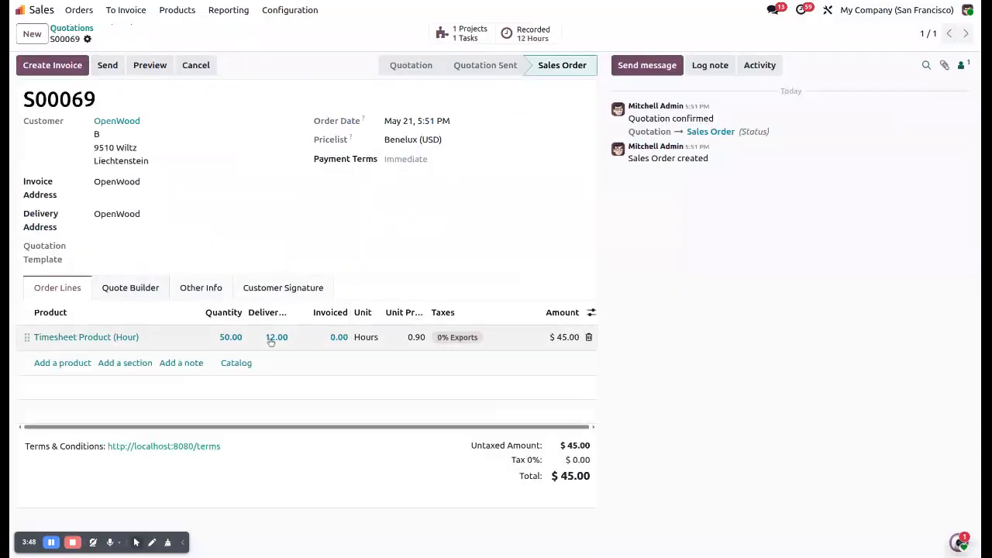
left_click_drag(267, 341, 786, 409)
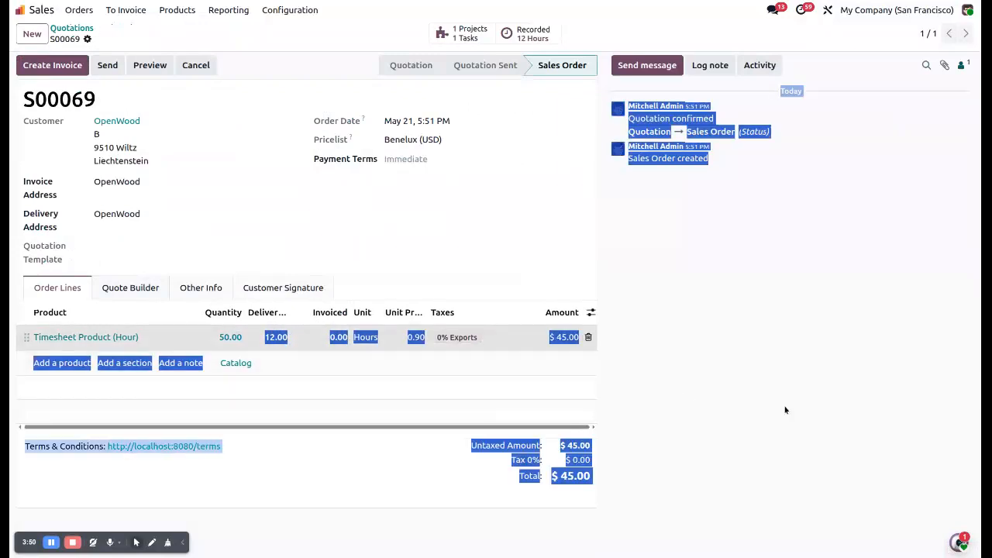
left_click(788, 408)
left_click(52, 65)
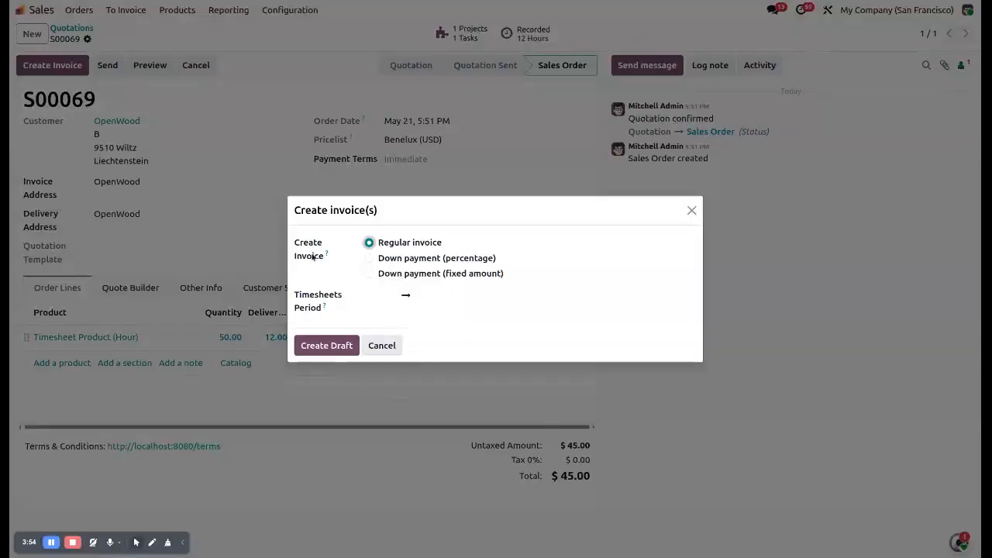
left_click(307, 349)
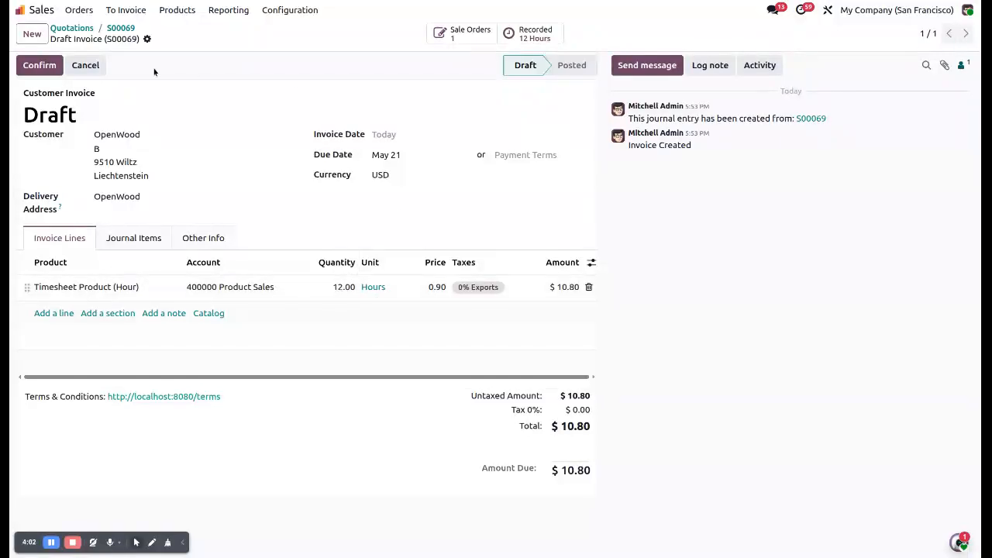
- Go back to the sales order and compare the ordered, delivered and invoiced quantities on its line
left_click(120, 28)
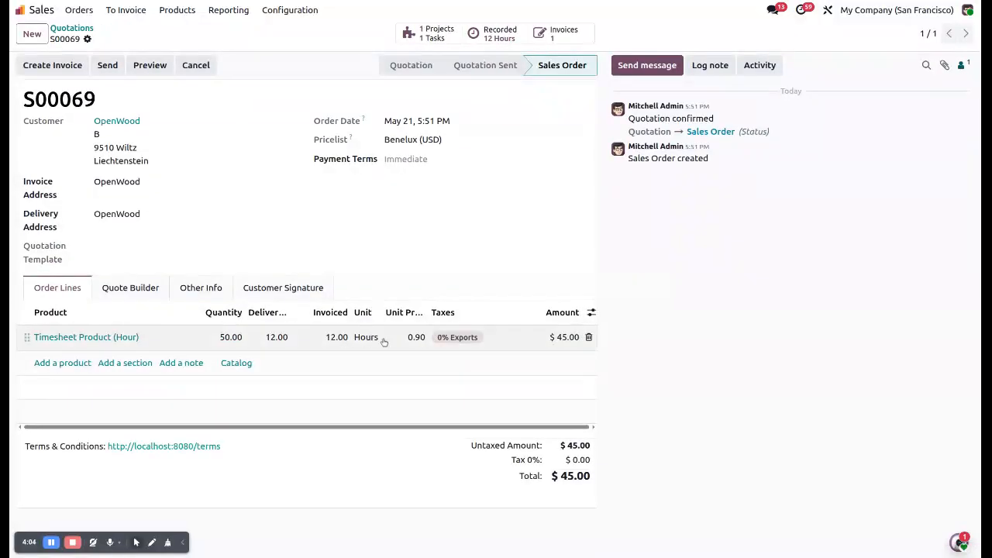
left_click(415, 336)
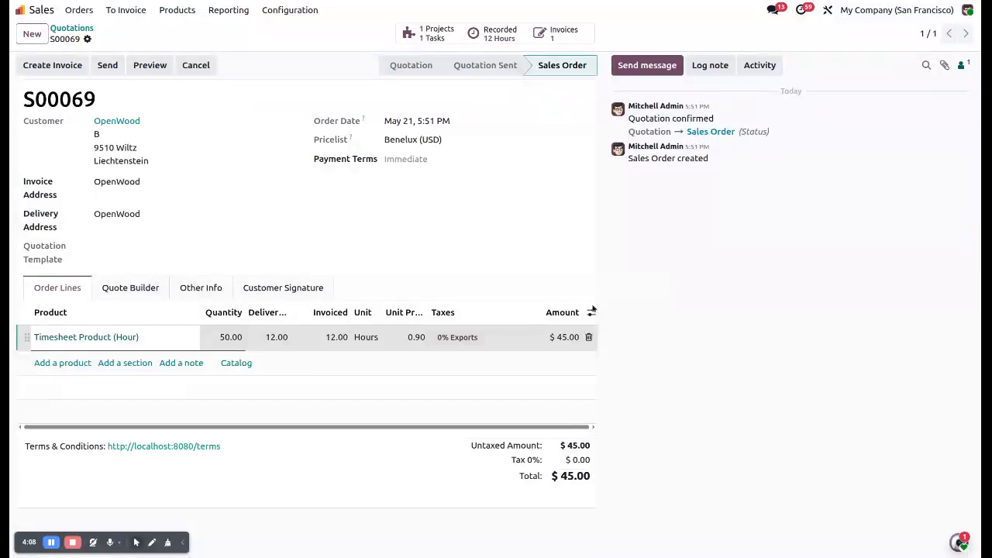
left_click(702, 428)
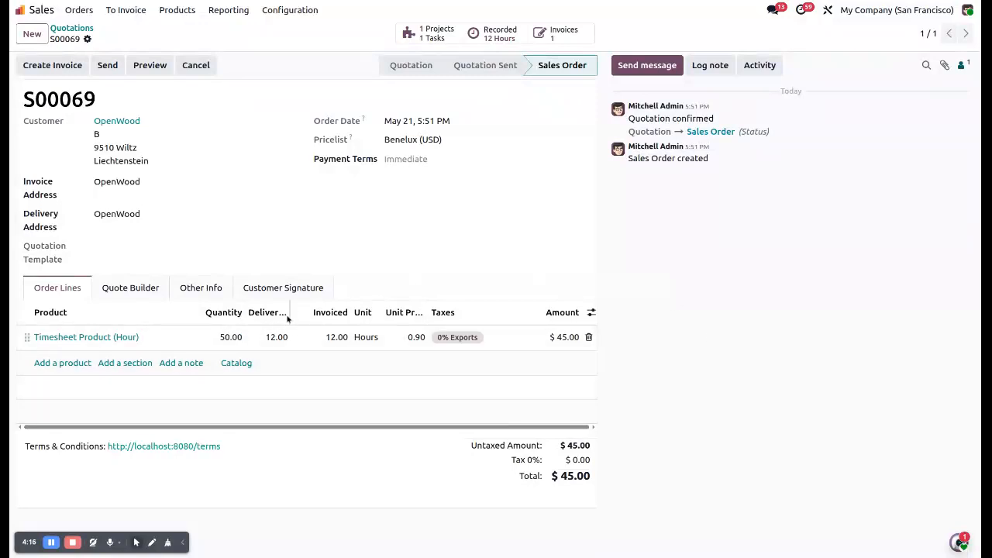
left_click_drag(349, 313, 694, 308)
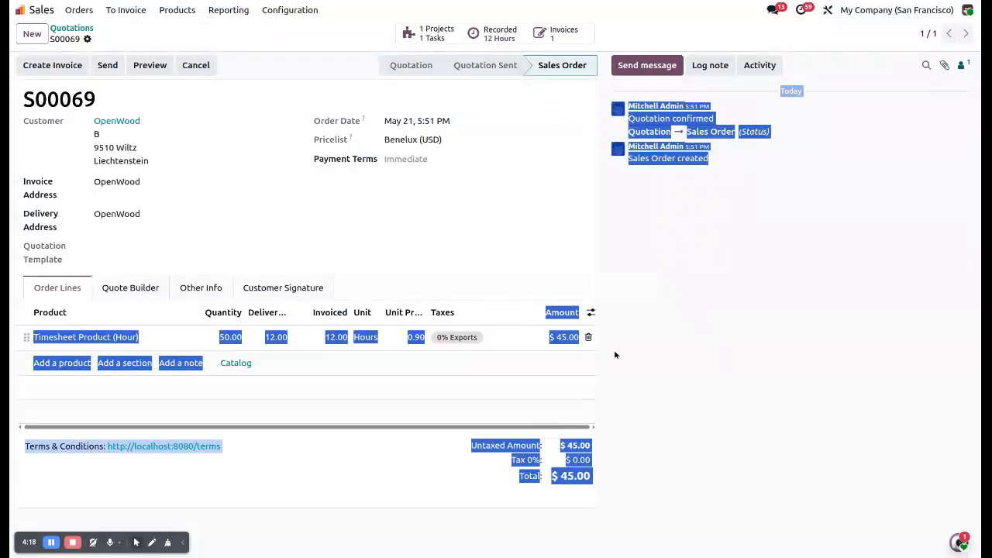
left_click(411, 263)
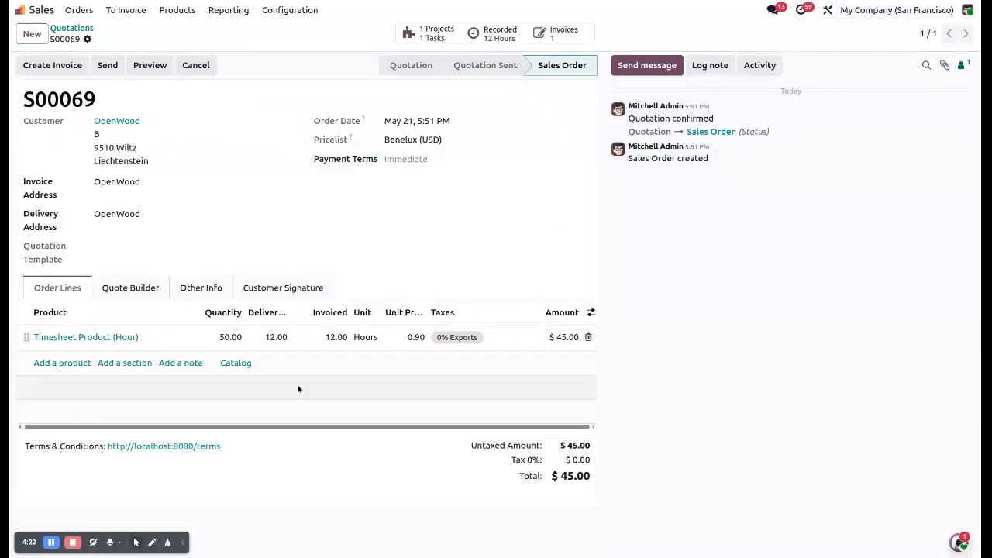
- Create a new quotation for OpenWood with Timesheet Product (Day) as its order line
left_click(32, 34)
left_click(98, 121)
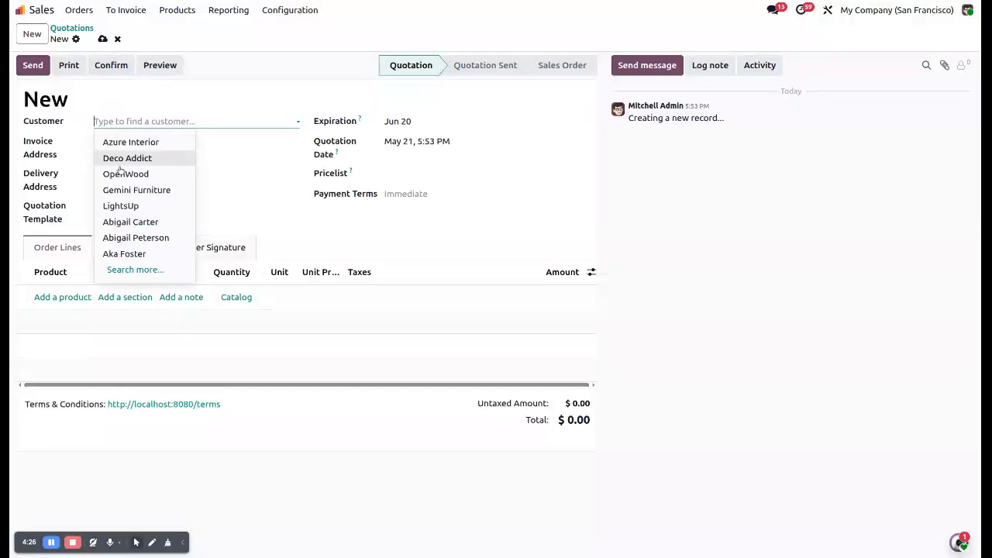
left_click(124, 175)
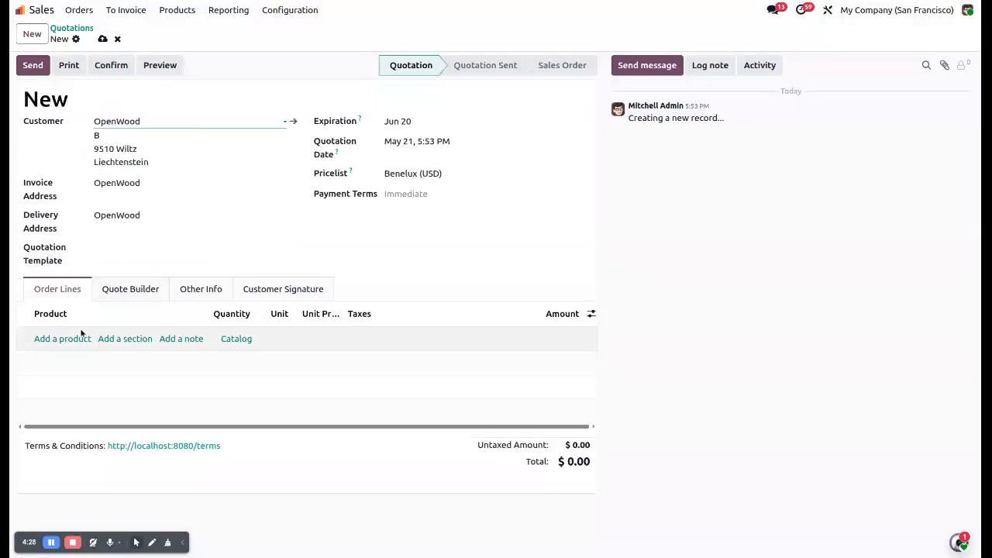
left_click(70, 339)
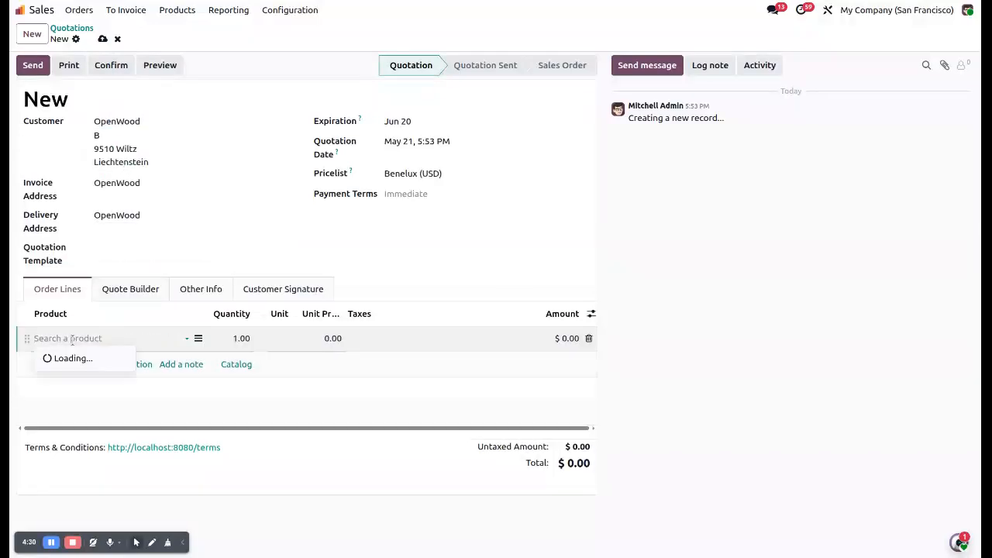
type("timesh")
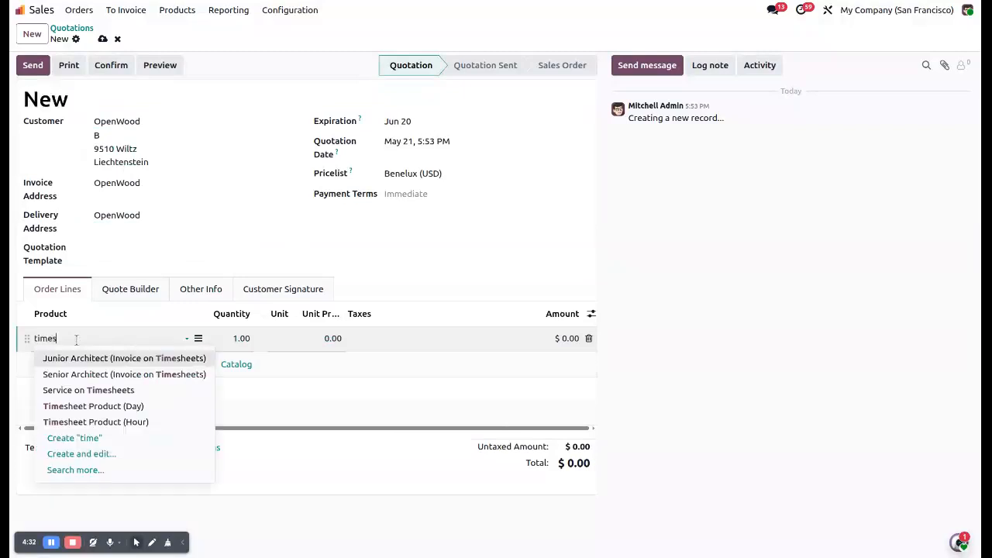
left_click(101, 408)
- Set the Timesheet Product (Day) line to quantity 50 and unit price 80, and save the quotation
left_click(228, 339)
type("5")
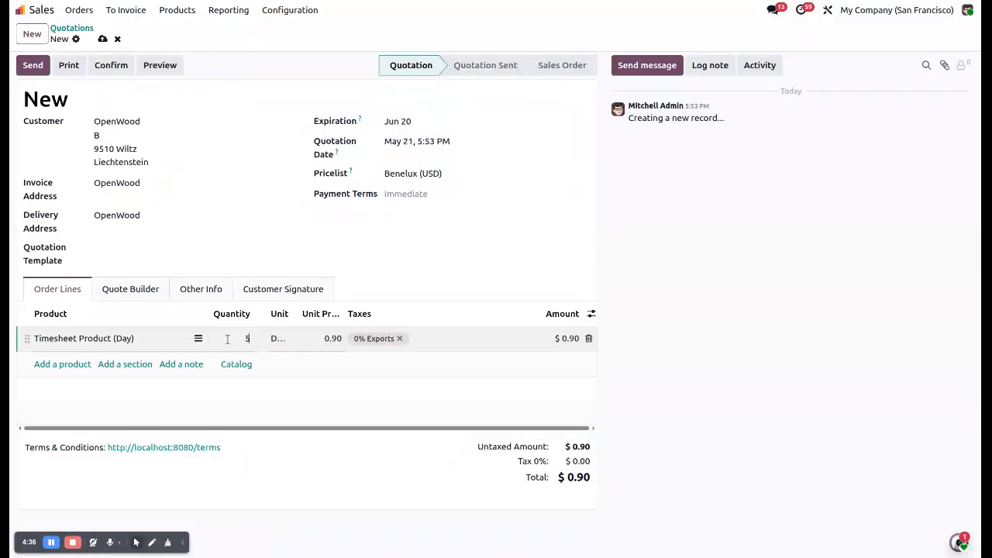
type("0")
left_click(324, 339)
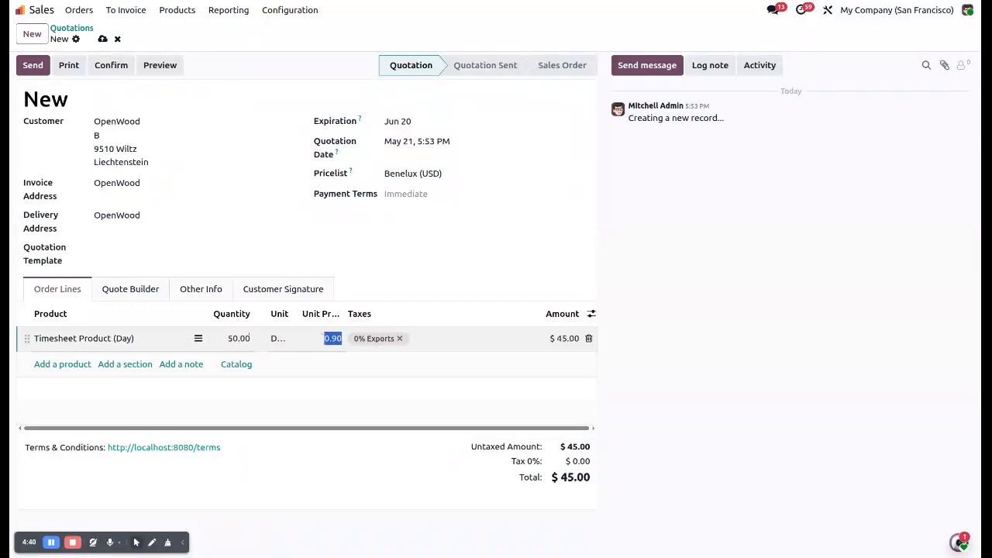
type("80")
left_click(642, 354)
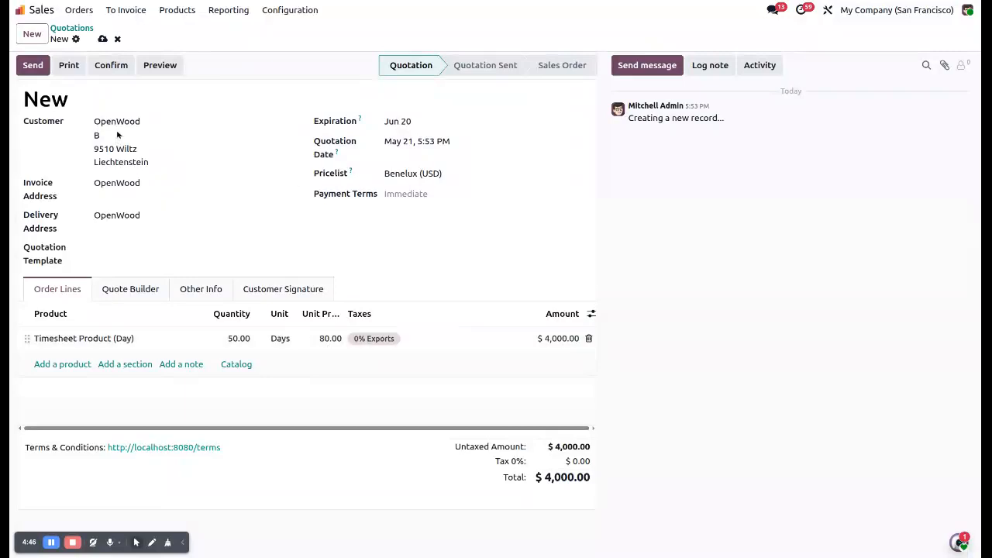
left_click(102, 39)
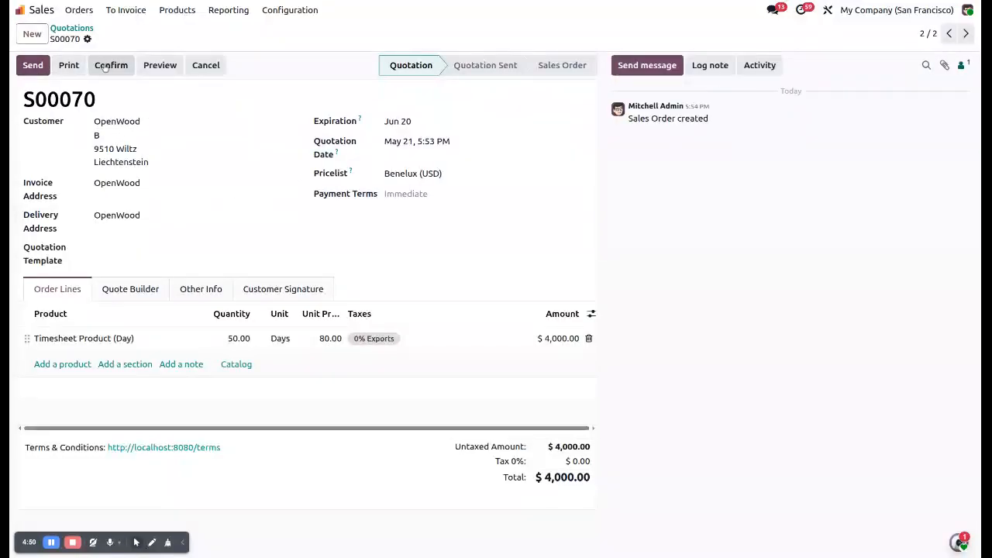
- Confirm the S00070 quotation and add a task titled Test Task to the To Do stage of its linked project
left_click(108, 65)
left_click(458, 40)
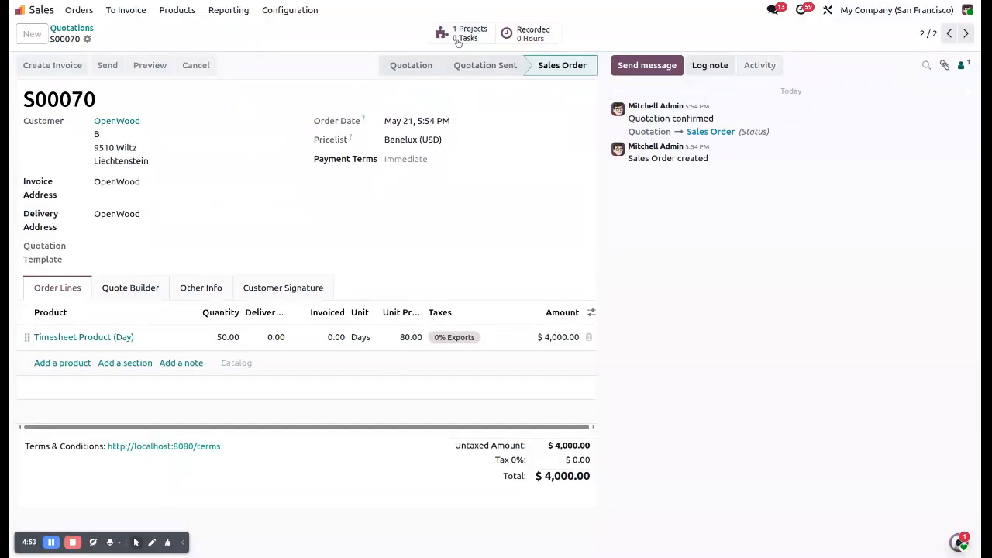
left_click(32, 34)
type("Test Task")
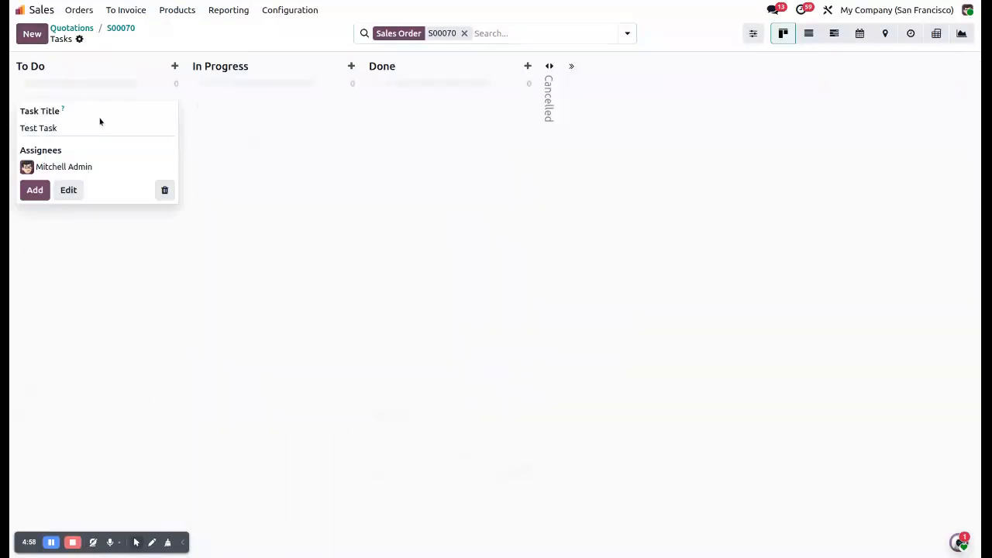
left_click(35, 190)
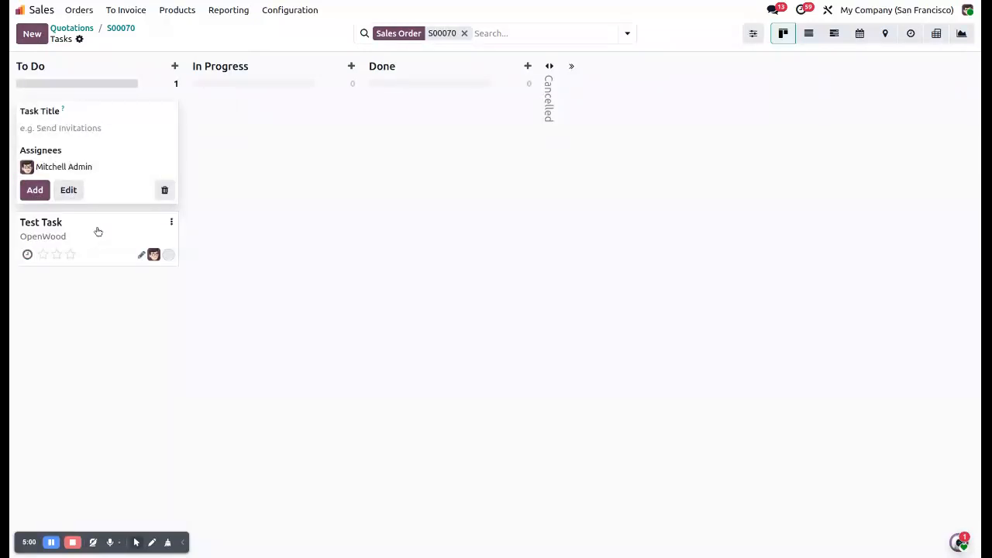
- Open Test Task, add Employee TEst as an additional assignee and save the task
left_click(98, 231)
left_click(179, 147)
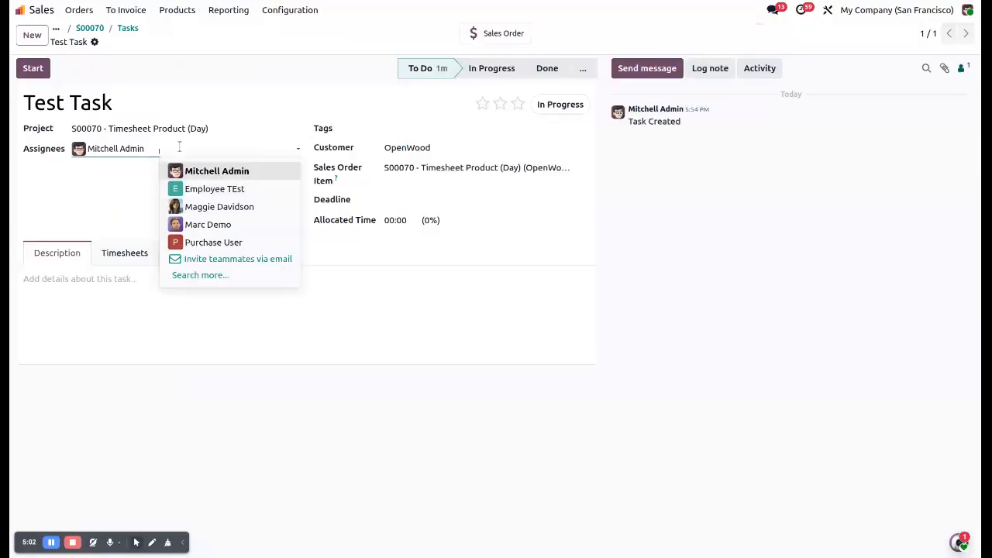
left_click(171, 189)
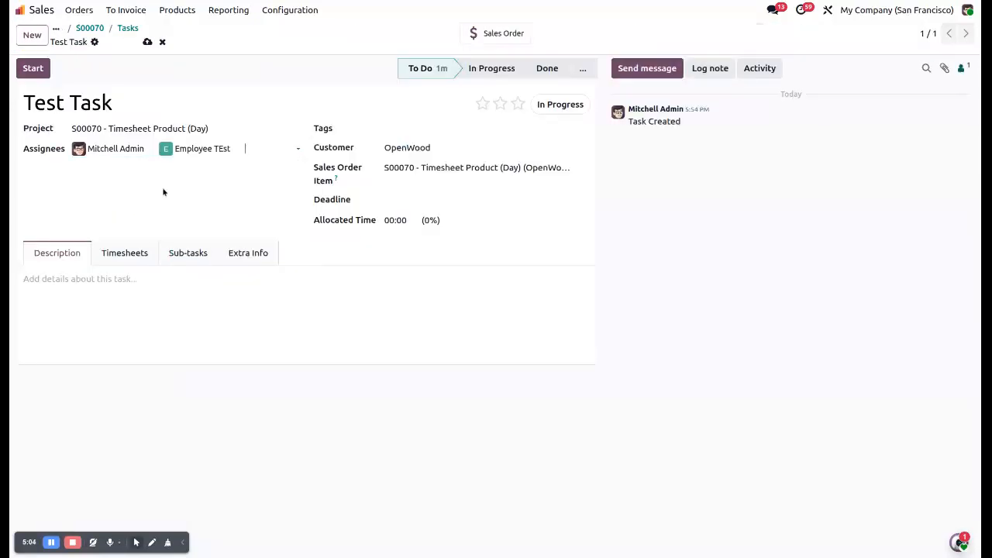
left_click(113, 250)
left_click(147, 41)
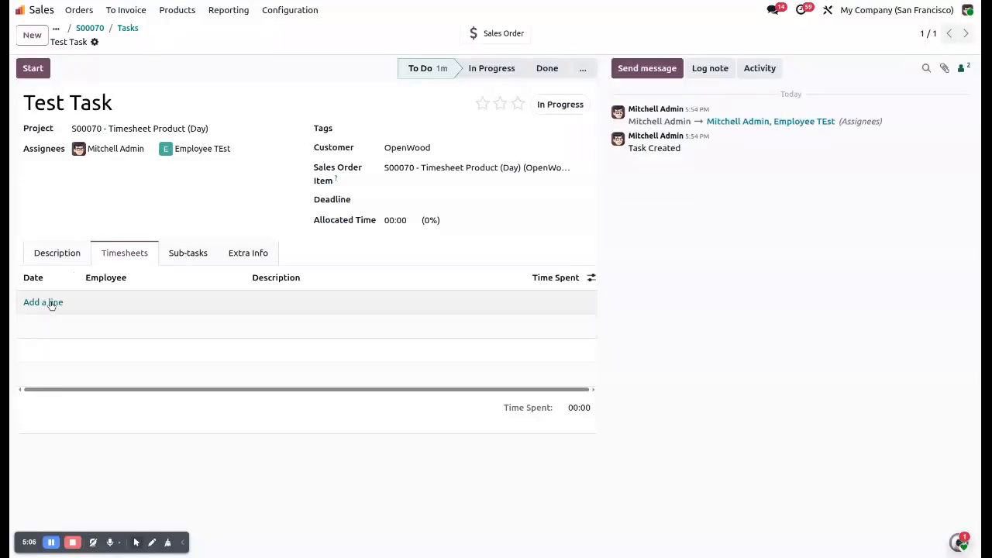
- Log a timesheet entry on Test Task with description Test and 08:00 time spent, and save it
left_click(51, 303)
left_click(318, 303)
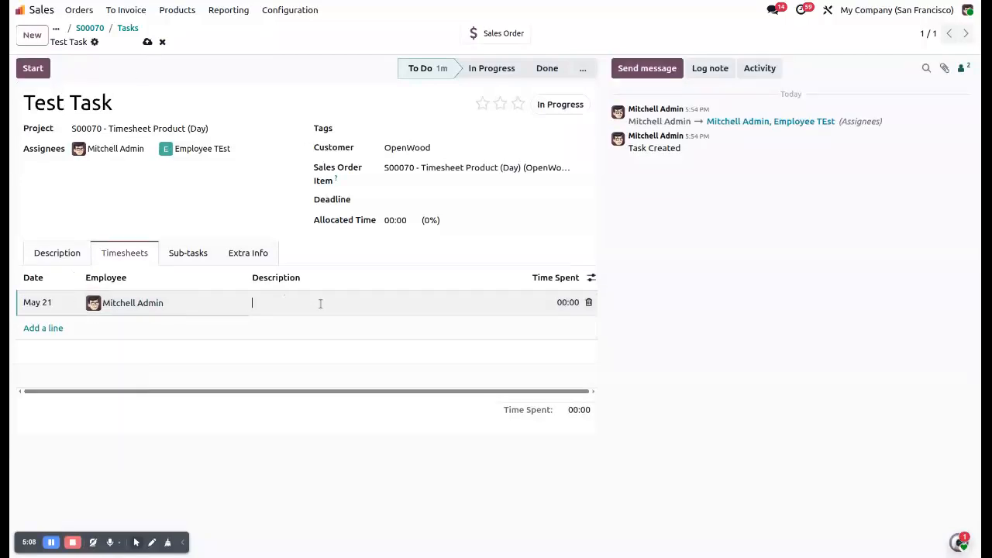
left_click(563, 302)
key("Left")
left_click(147, 41)
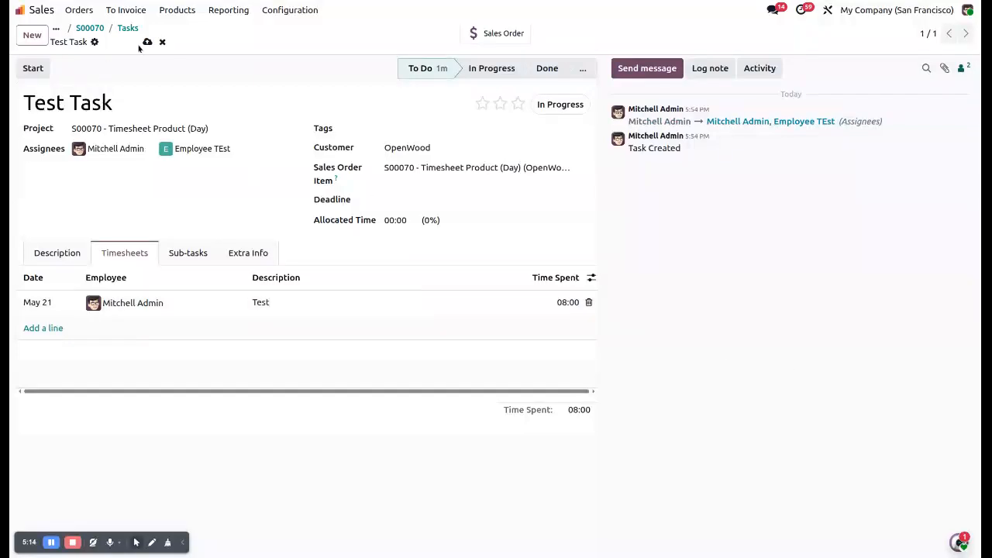
- Return to sales order S00070 and check the delivered quantity in days on its line
left_click(90, 28)
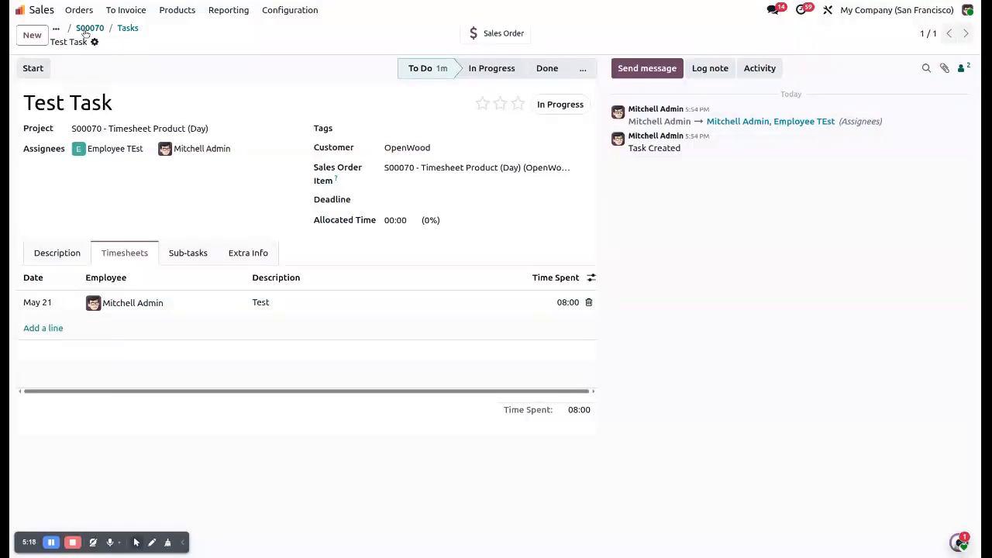
left_click_drag(267, 338, 738, 389)
left_click(737, 385)
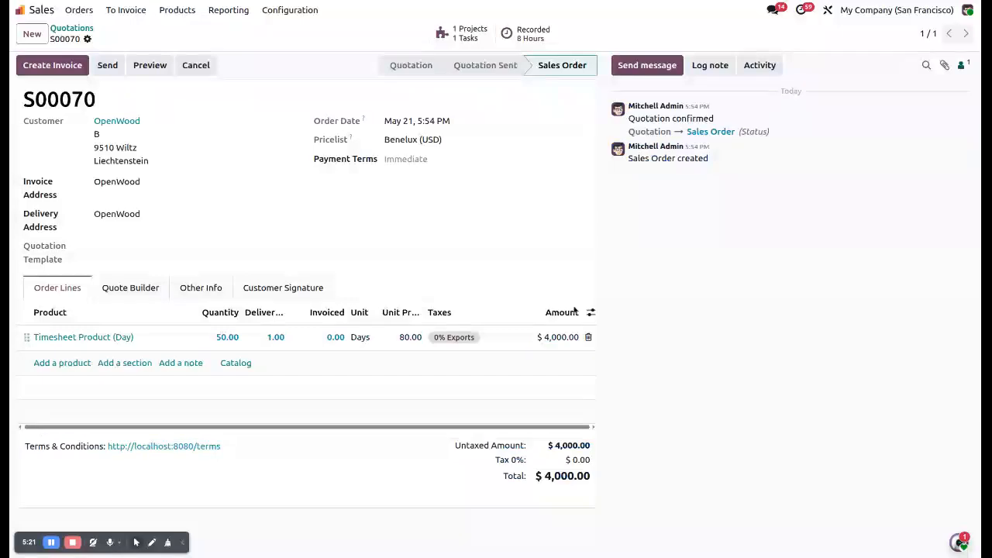
- Reopen Test Task from the sales order and add a second timesheet line for Employee TEst
left_click(469, 38)
left_click(93, 128)
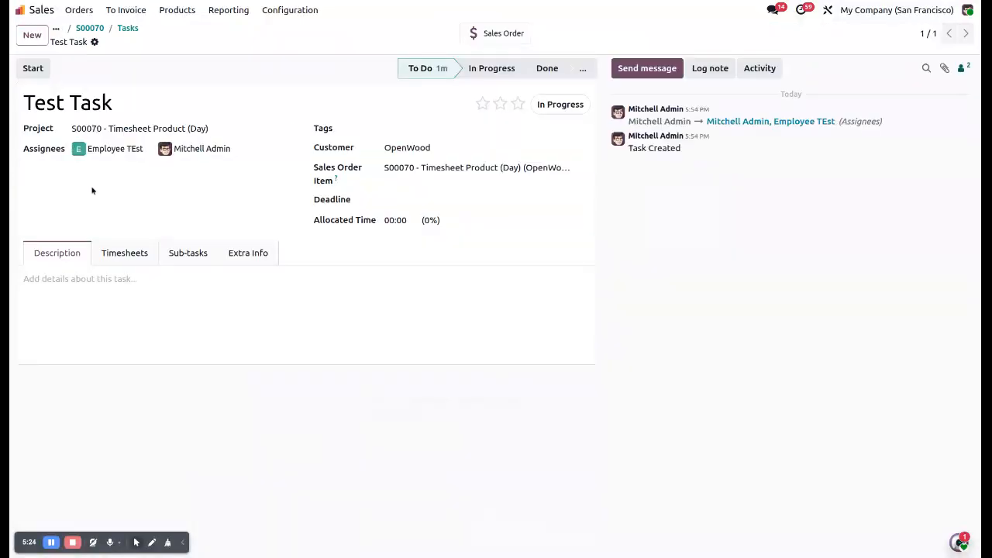
left_click(120, 253)
left_click(45, 331)
left_click(155, 328)
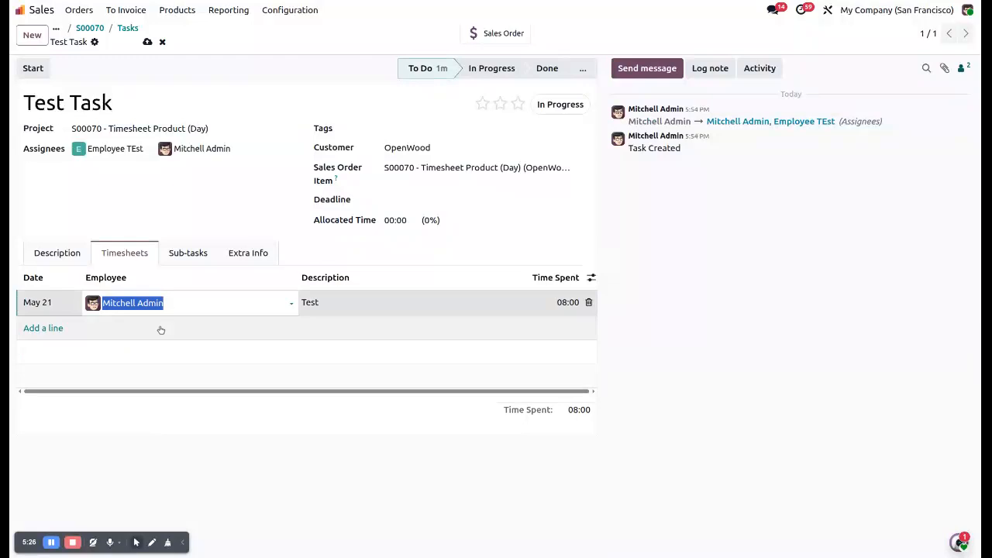
left_click(45, 331)
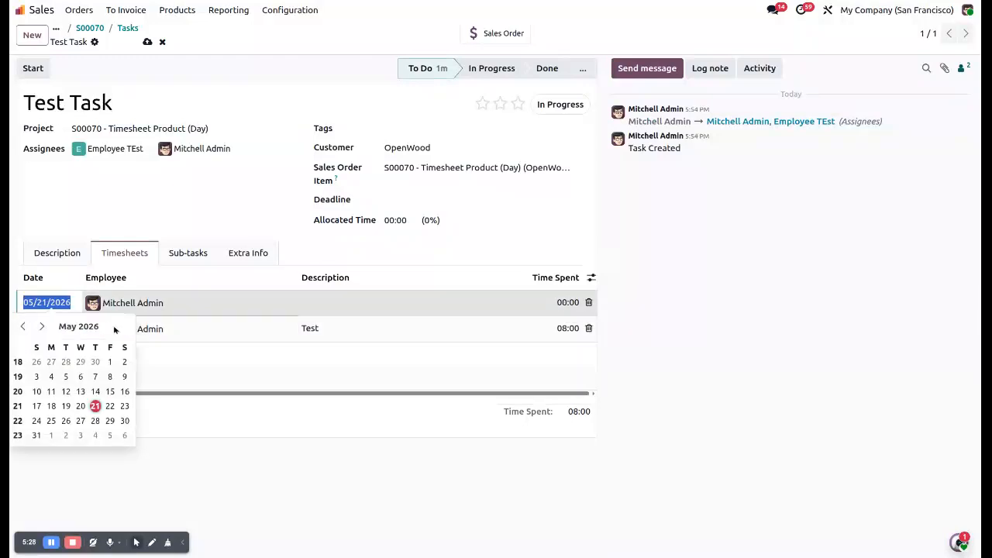
left_click(196, 304)
type("test")
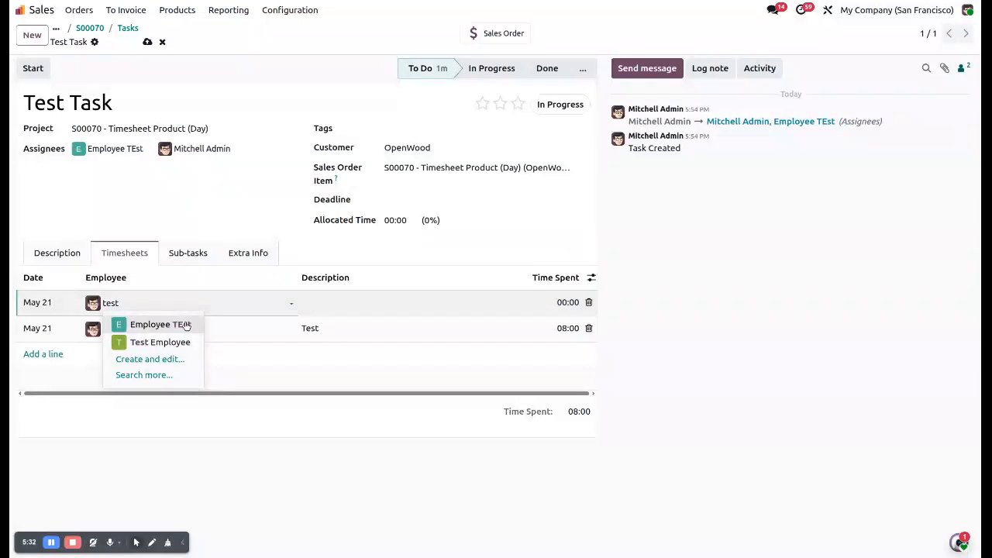
left_click(186, 326)
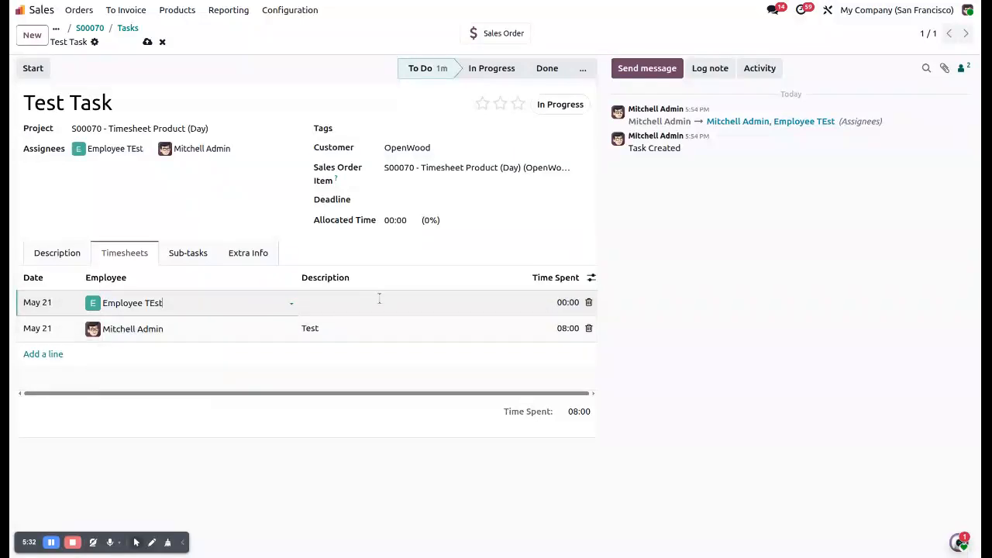
- Give the Employee TEst timesheet line the description Test and 04:00 time spent, and save the task
left_click(379, 299)
type("Test")
left_click(562, 303)
left_click(561, 302)
left_click(688, 362)
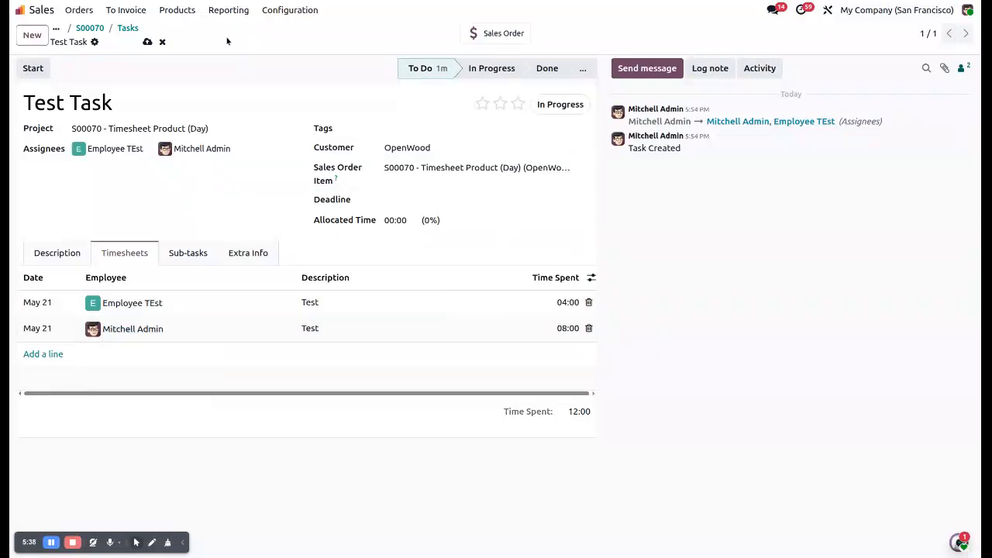
left_click(148, 42)
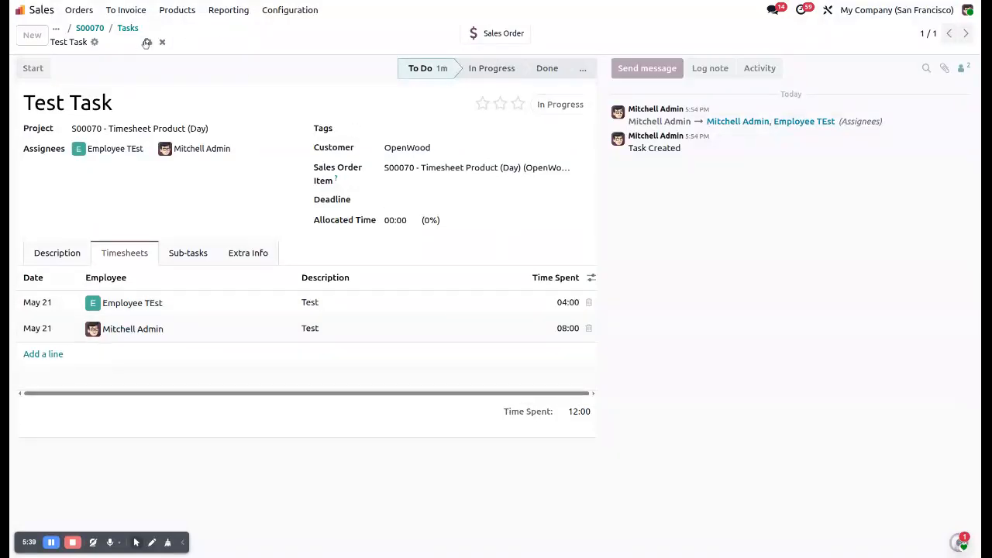
- Go back to sales order S00070, check the delivered days and create a draft regular invoice for them
left_click(92, 29)
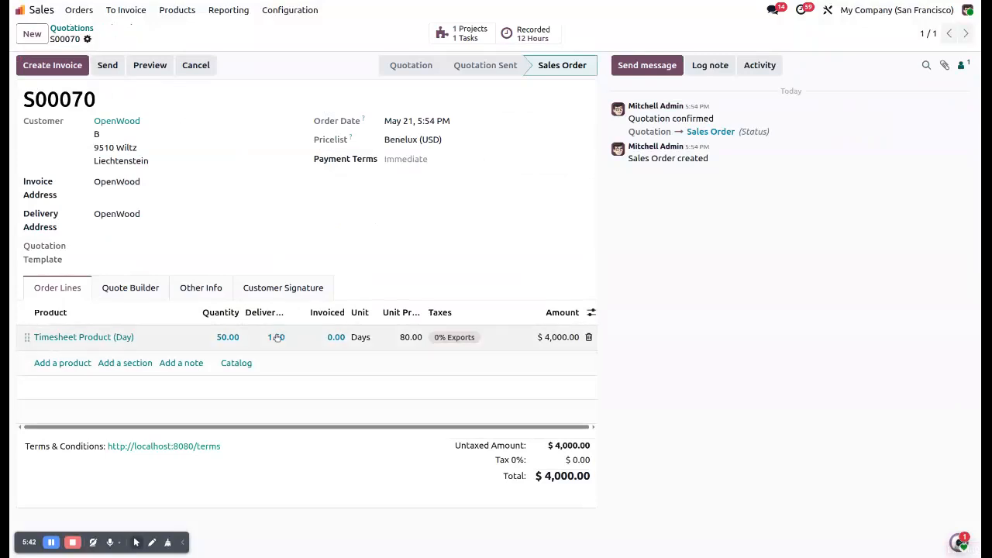
left_click_drag(269, 341, 700, 380)
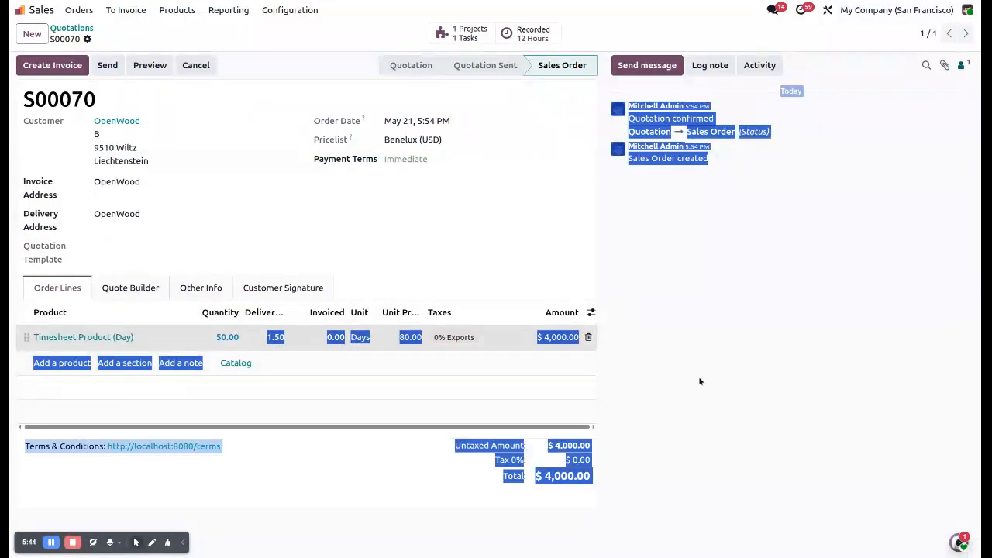
left_click(700, 381)
left_click(49, 67)
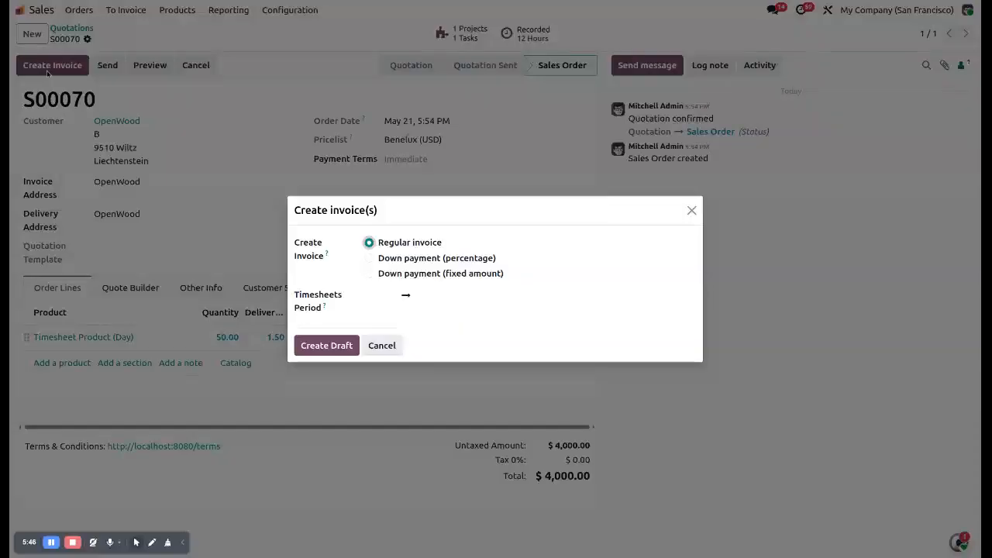
left_click(330, 345)
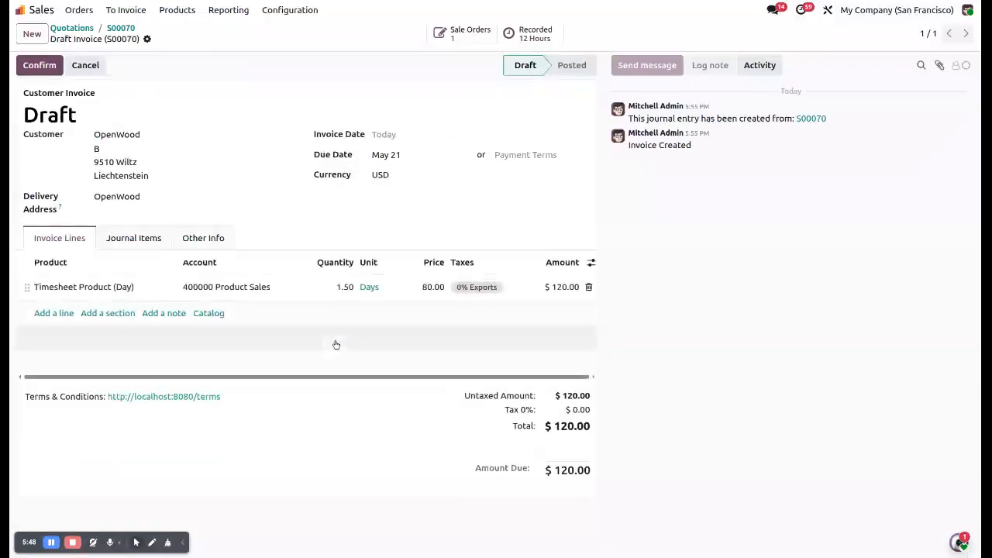
- Review the draft invoice line's quantity, price and amount, and return to sales order S00070 to check its invoiced quantity
left_click_drag(333, 288, 591, 323)
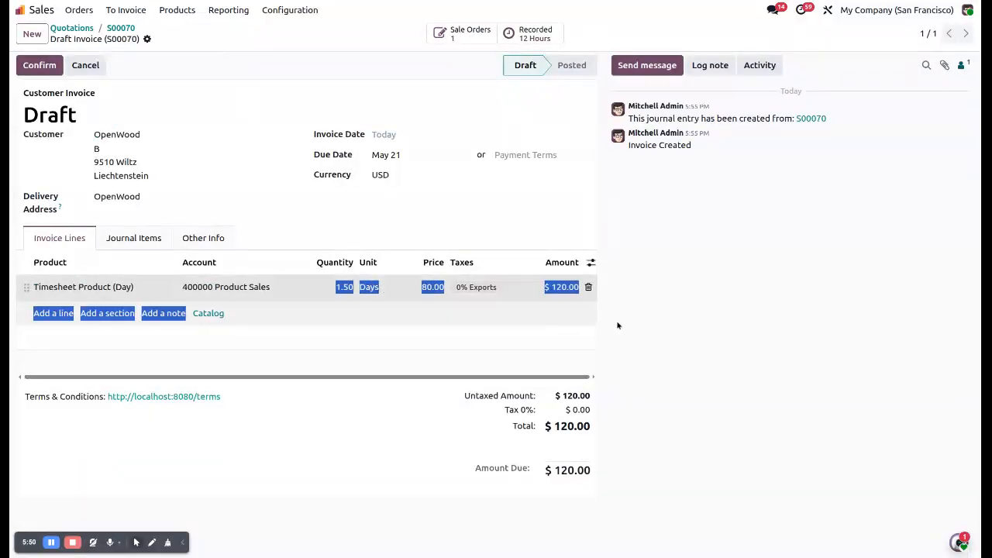
left_click(707, 319)
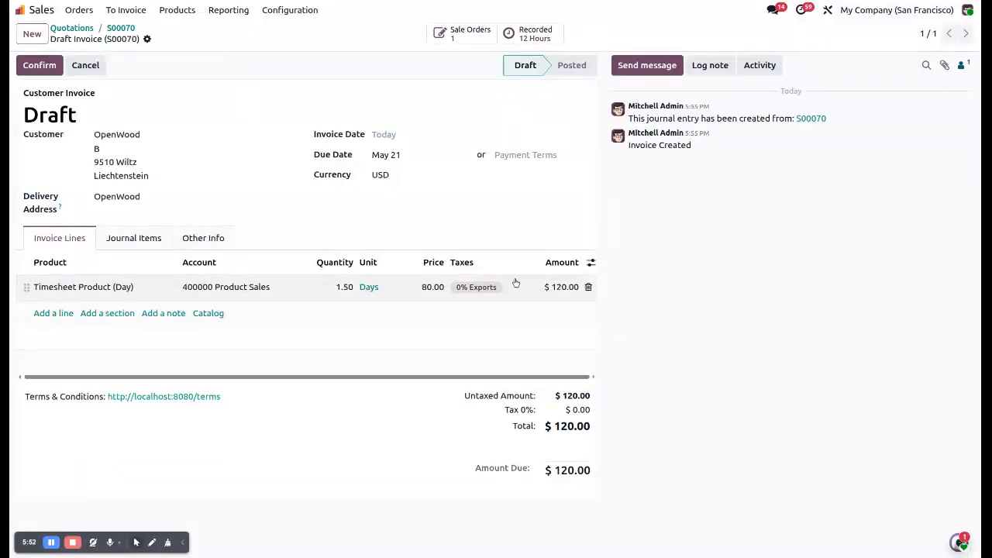
left_click(120, 28)
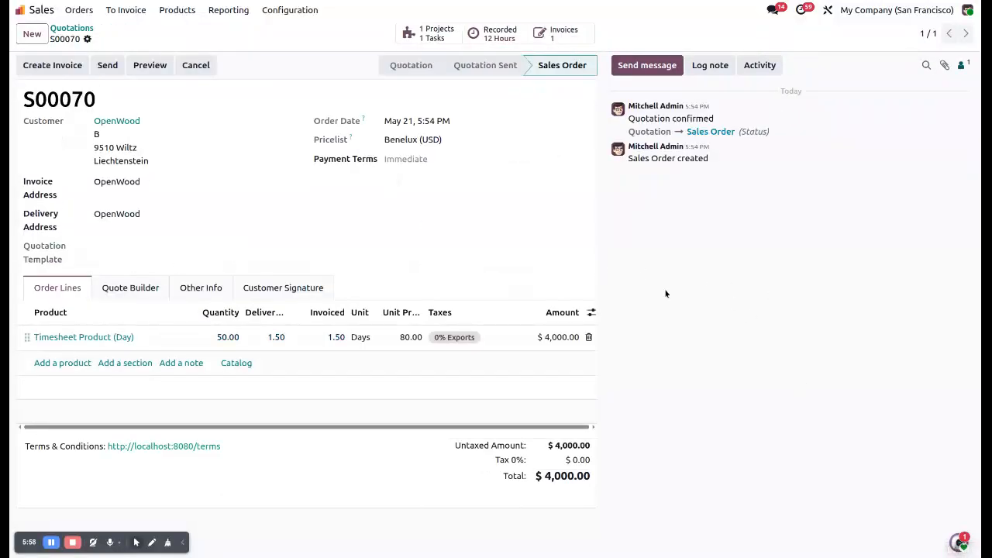